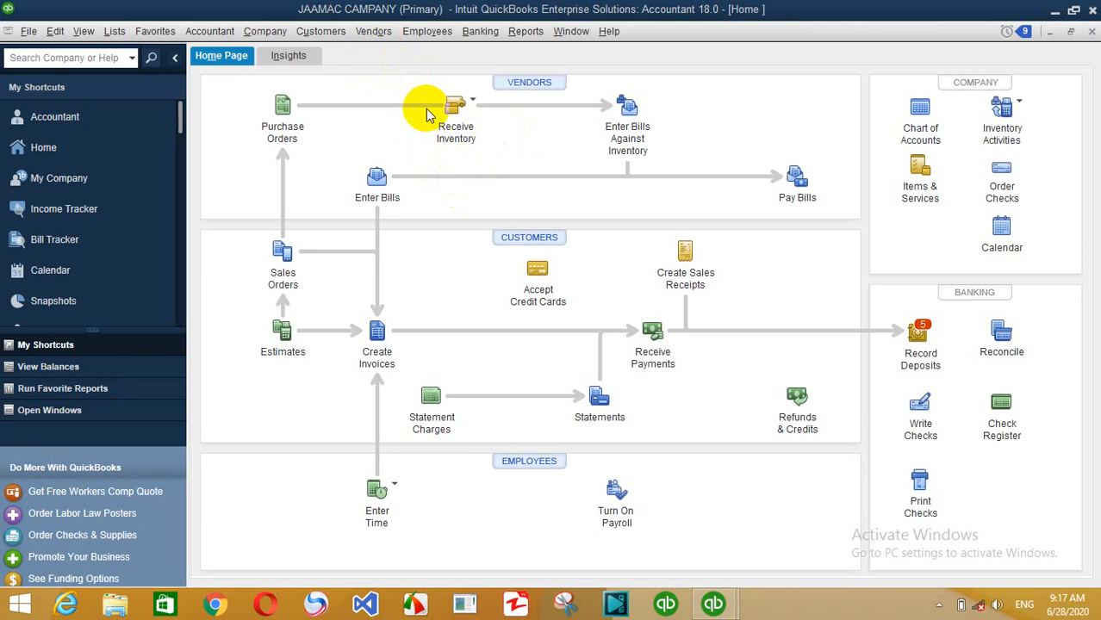
{"action": "left_click", "coordinate": [320, 32]}
{"action": "mouse_move", "coordinate": [616, 37]}
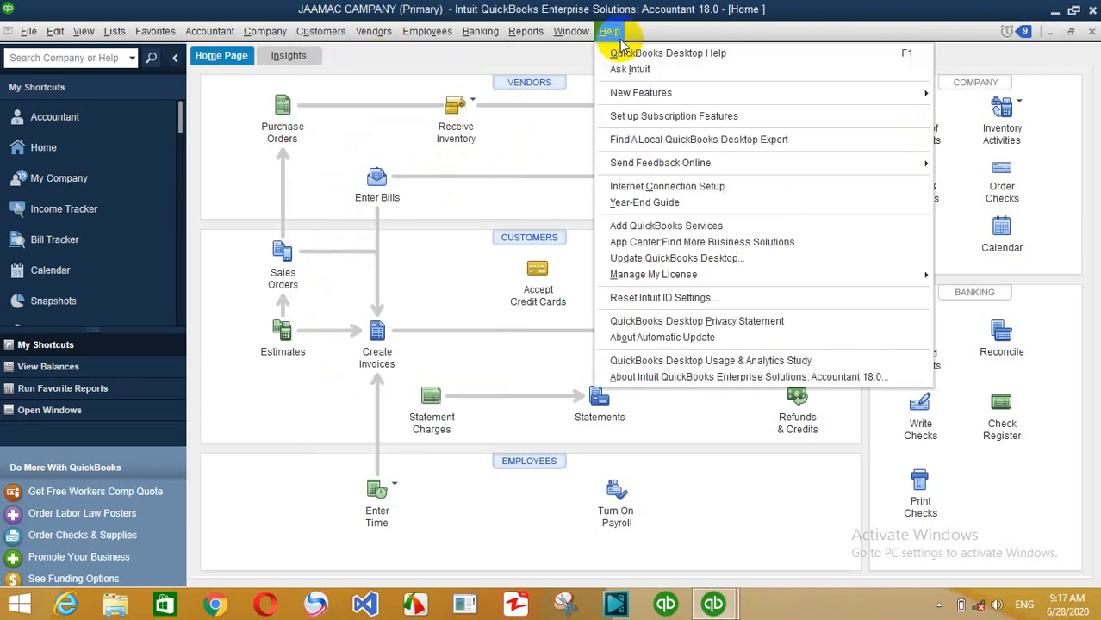
{"action": "left_click", "coordinate": [413, 128]}
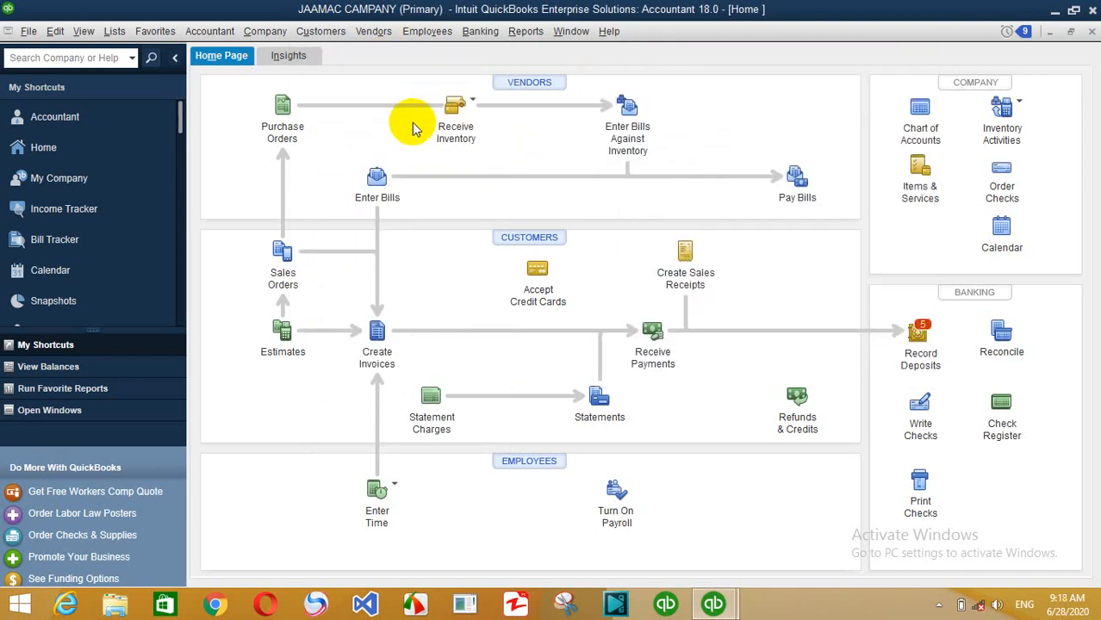
Create a new vendor named al kheyraad in the Vendor Center without an opening balance, then return to the home page
{"action": "left_click", "coordinate": [376, 35]}
{"action": "left_click", "coordinate": [379, 51]}
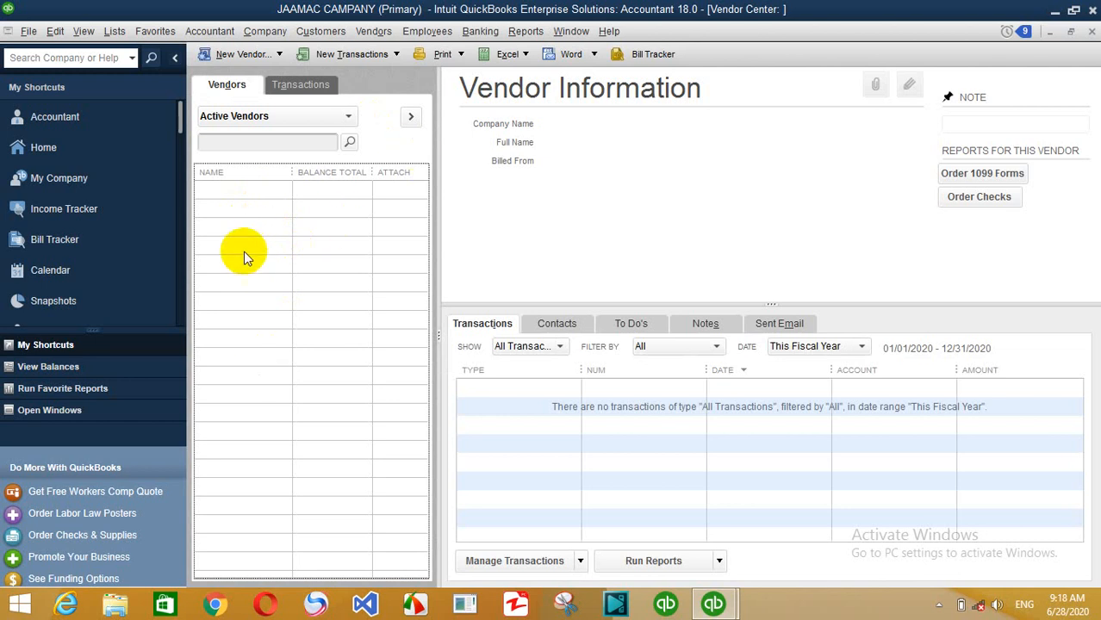
{"action": "right_click", "coordinate": [244, 252]}
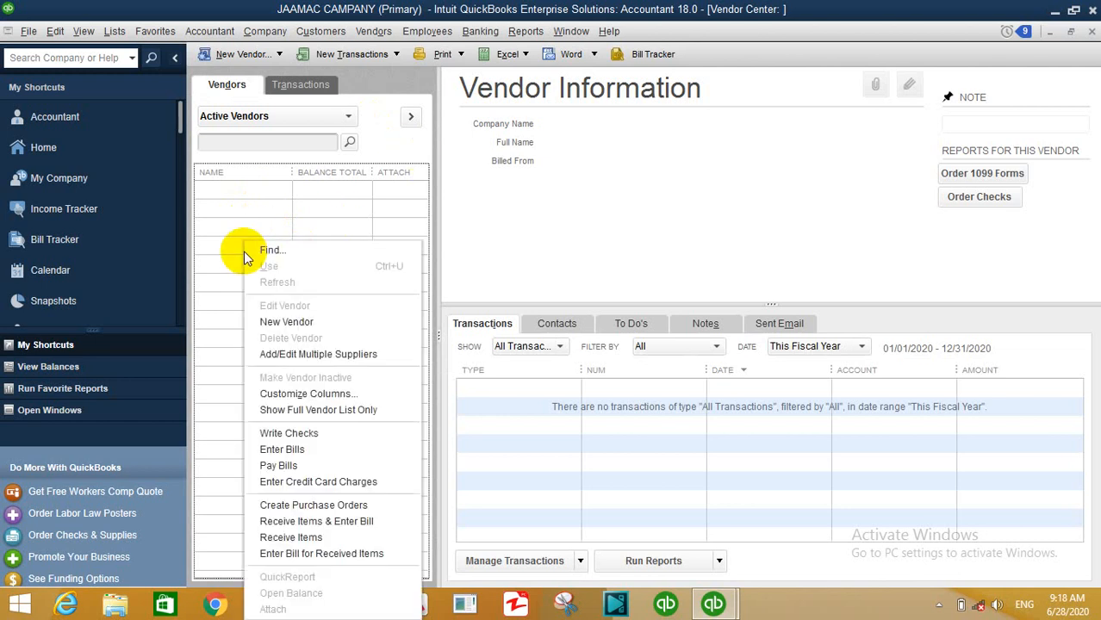
{"action": "left_click", "coordinate": [314, 322]}
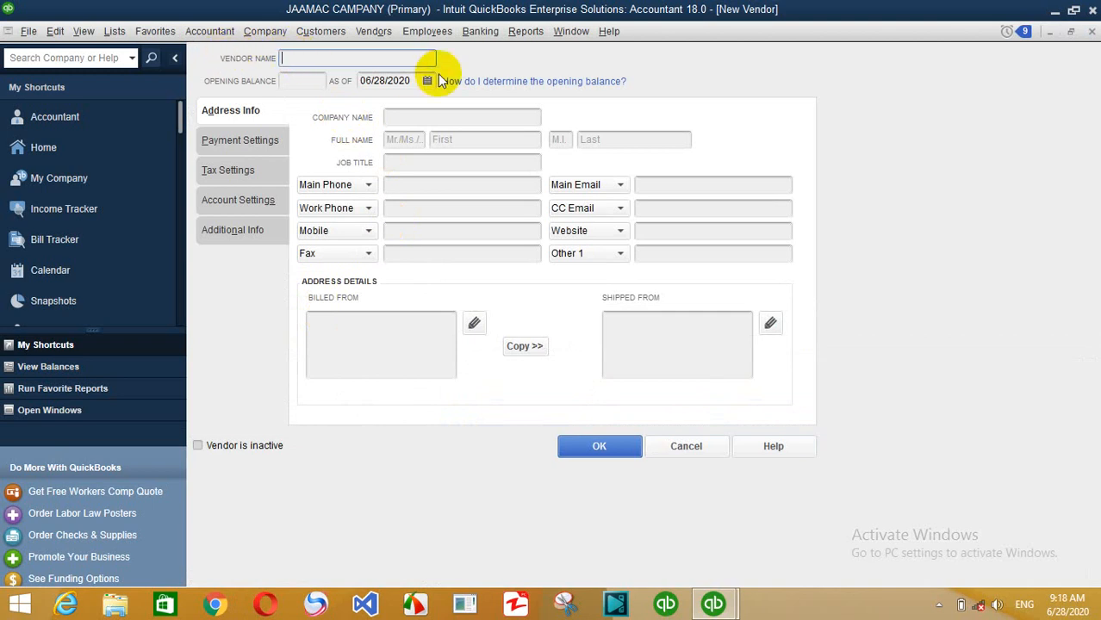
{"action": "type", "text": "al kheyraad"}
{"action": "key", "text": "Tab"}
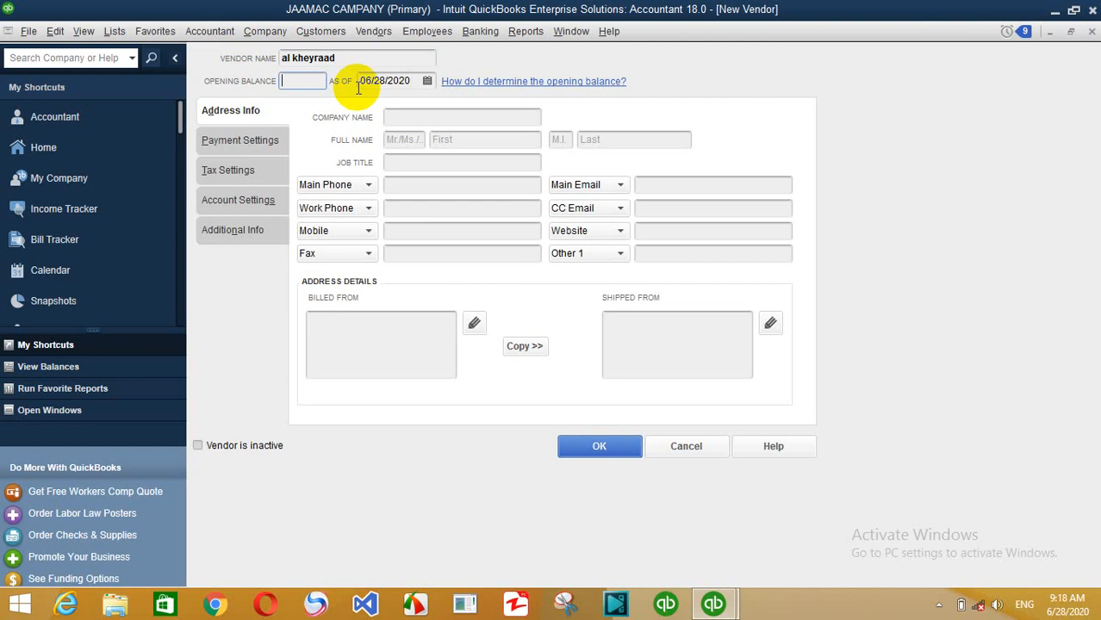
{"action": "left_click", "coordinate": [250, 142]}
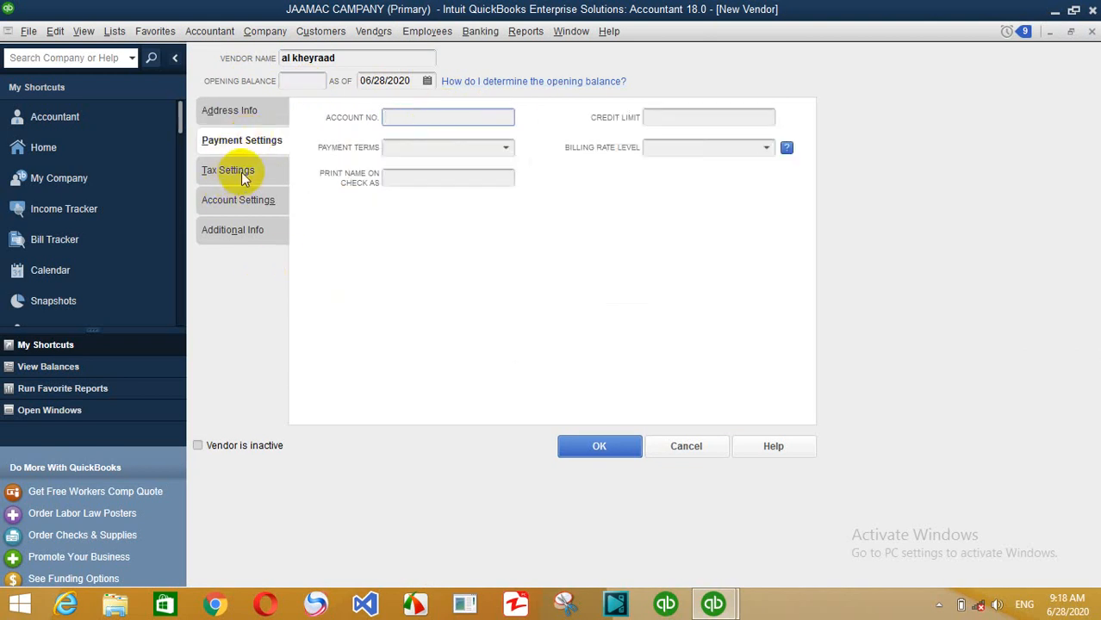
{"action": "left_click", "coordinate": [606, 445]}
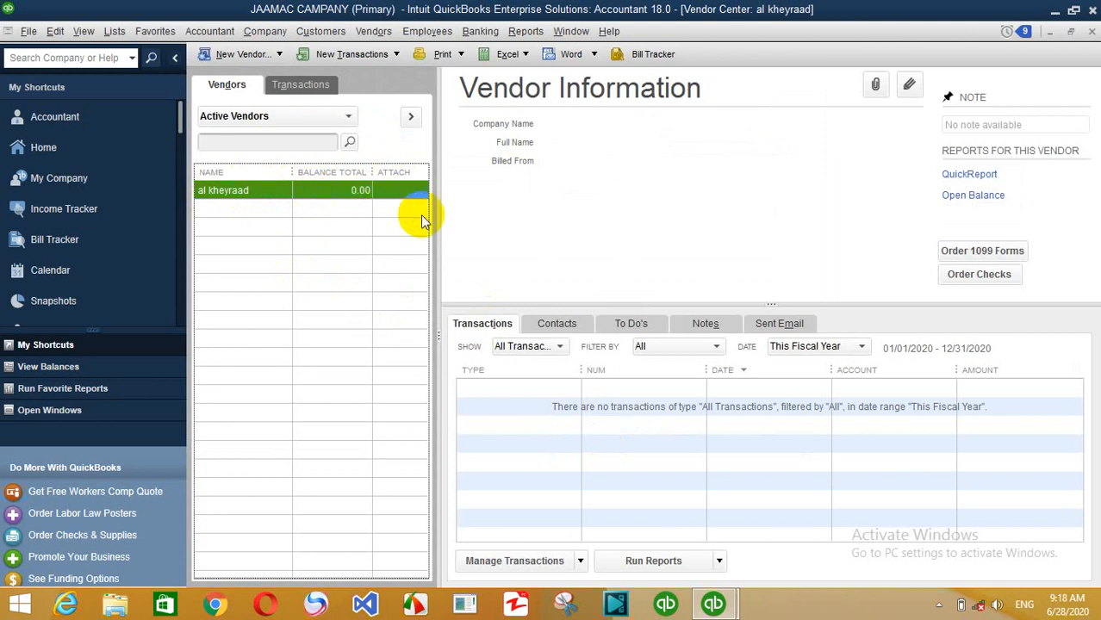
{"action": "key", "text": "Escape"}
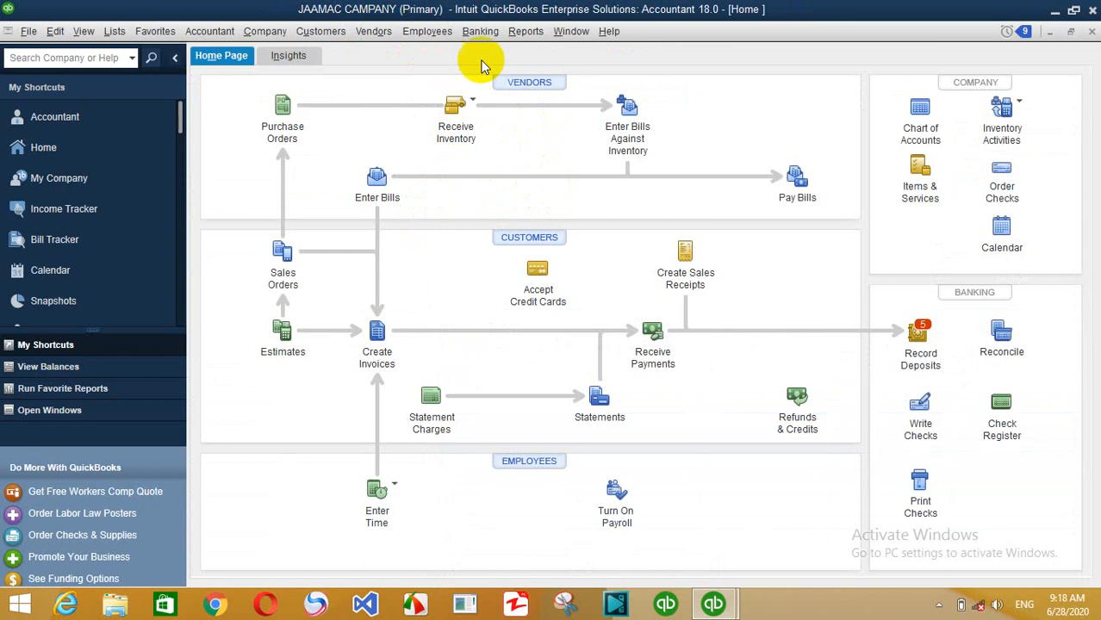
Review the cash, accounts receivable and inventory asset balances in the Balance Sheet Standard report
{"action": "left_click", "coordinate": [527, 32]}
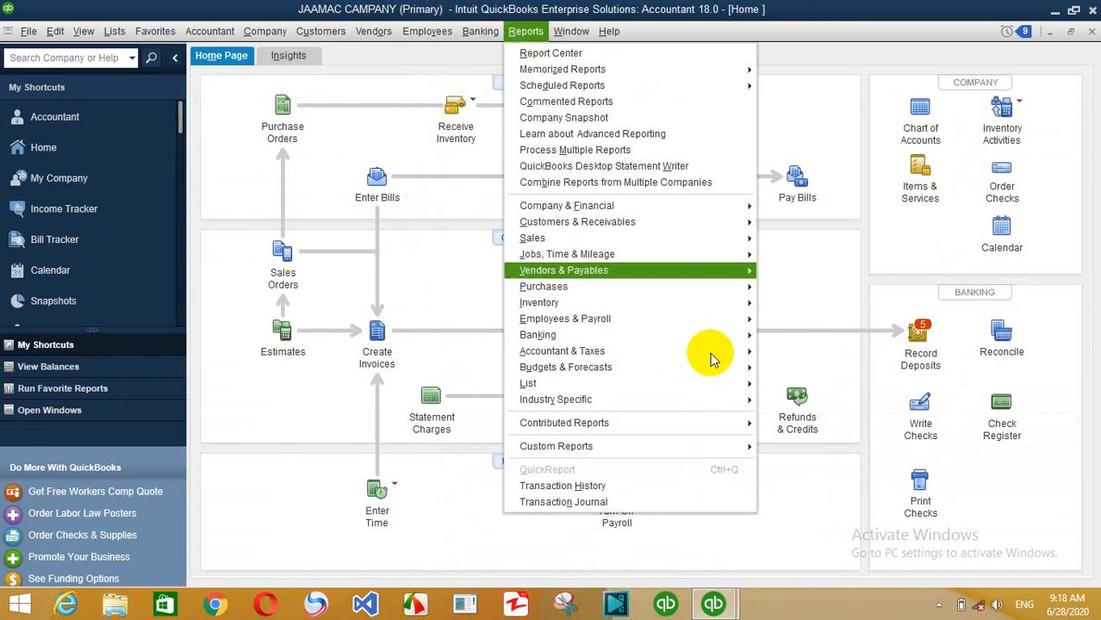
{"action": "mouse_move", "coordinate": [600, 210]}
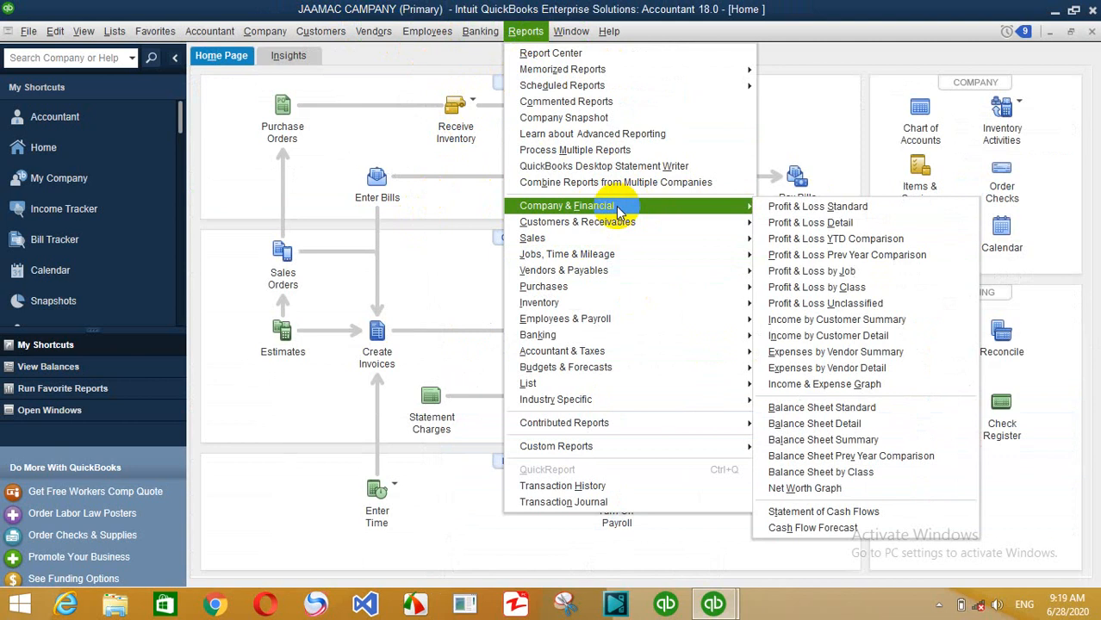
{"action": "left_click", "coordinate": [815, 408]}
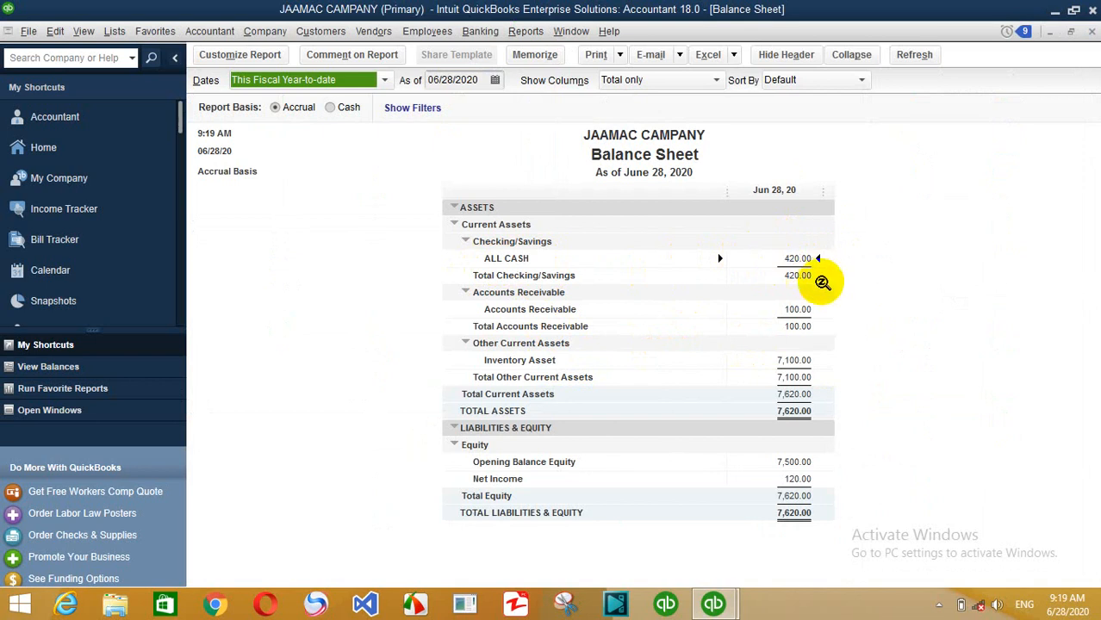
{"action": "key", "text": "Escape"}
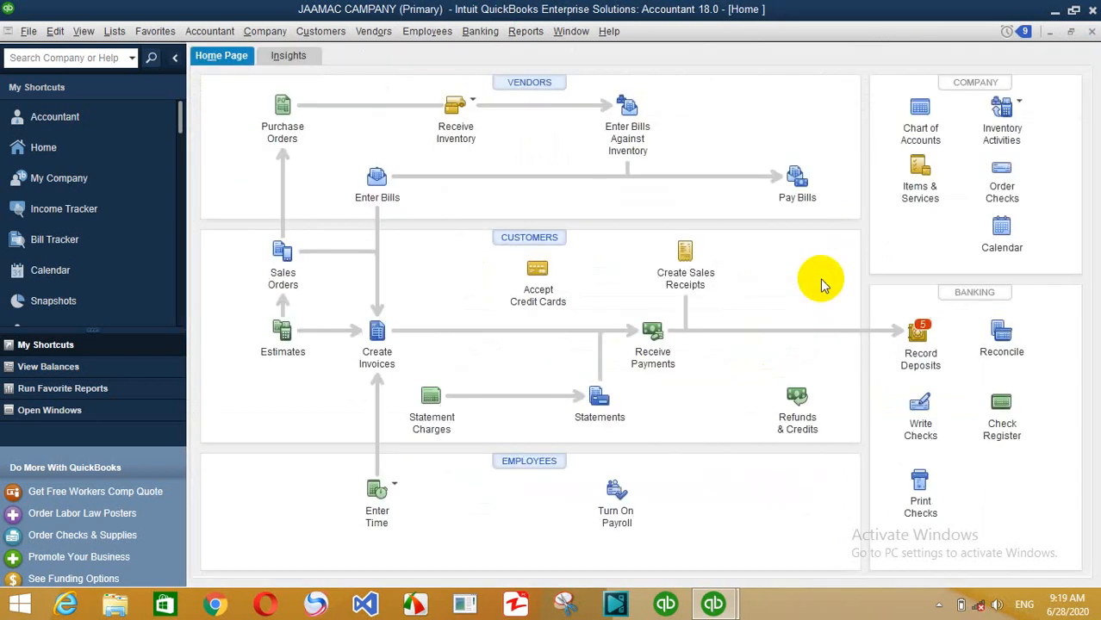
{"action": "left_click", "coordinate": [526, 31]}
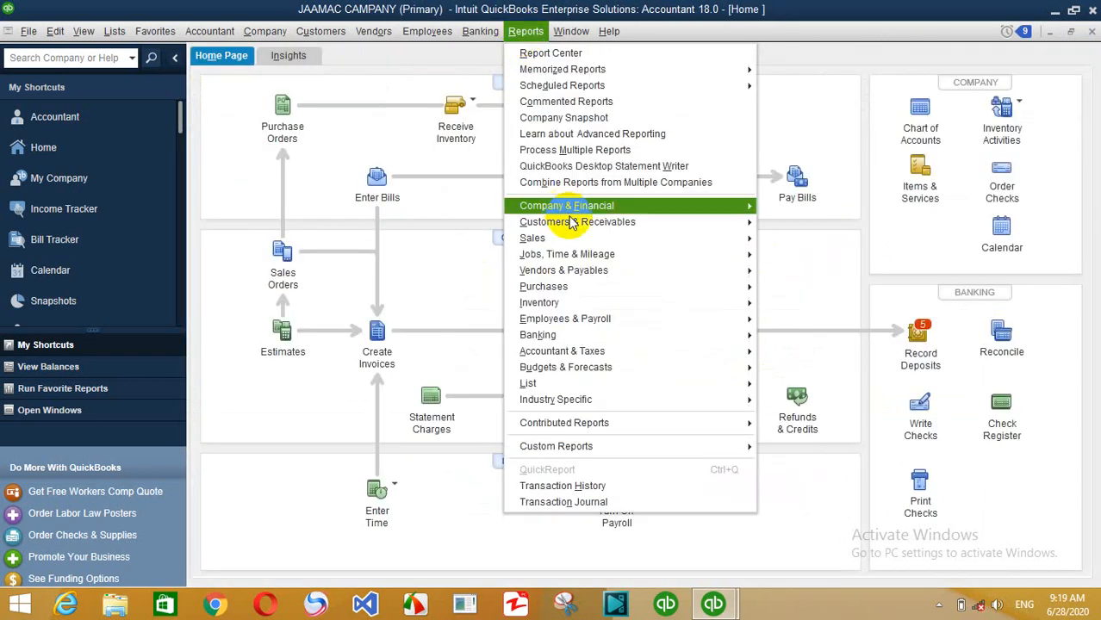
{"action": "mouse_move", "coordinate": [579, 208]}
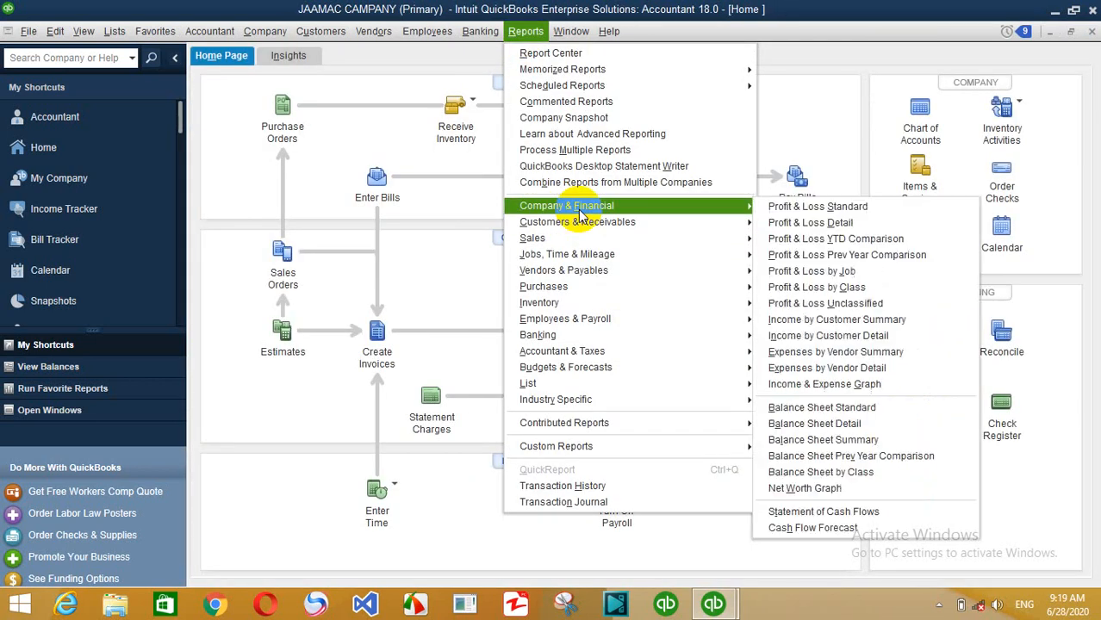
{"action": "left_click", "coordinate": [805, 408]}
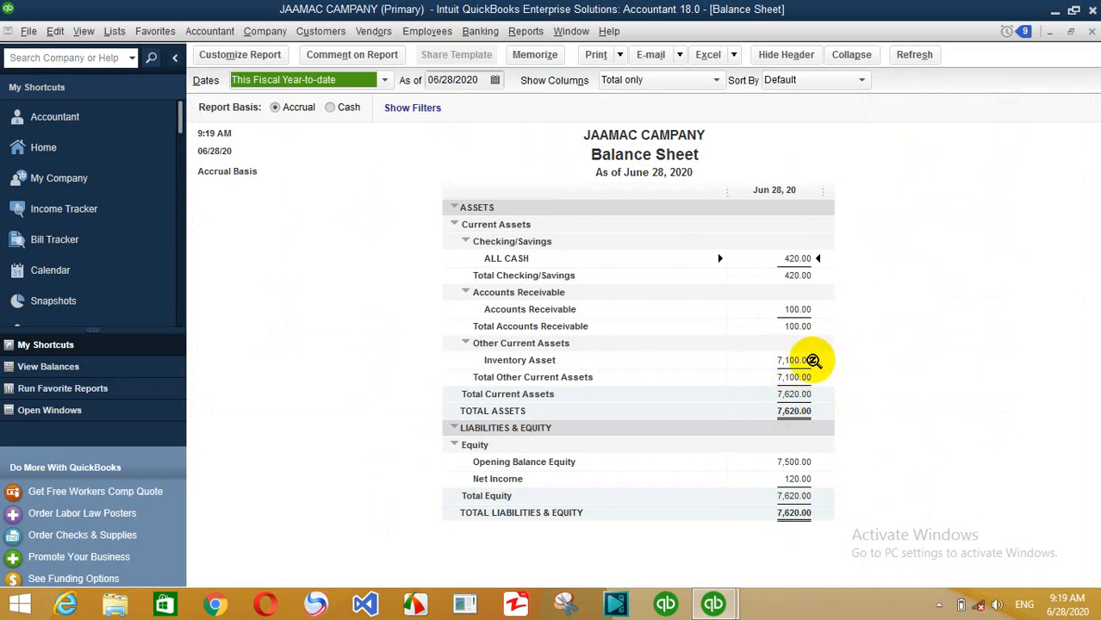
{"action": "key", "text": "Escape"}
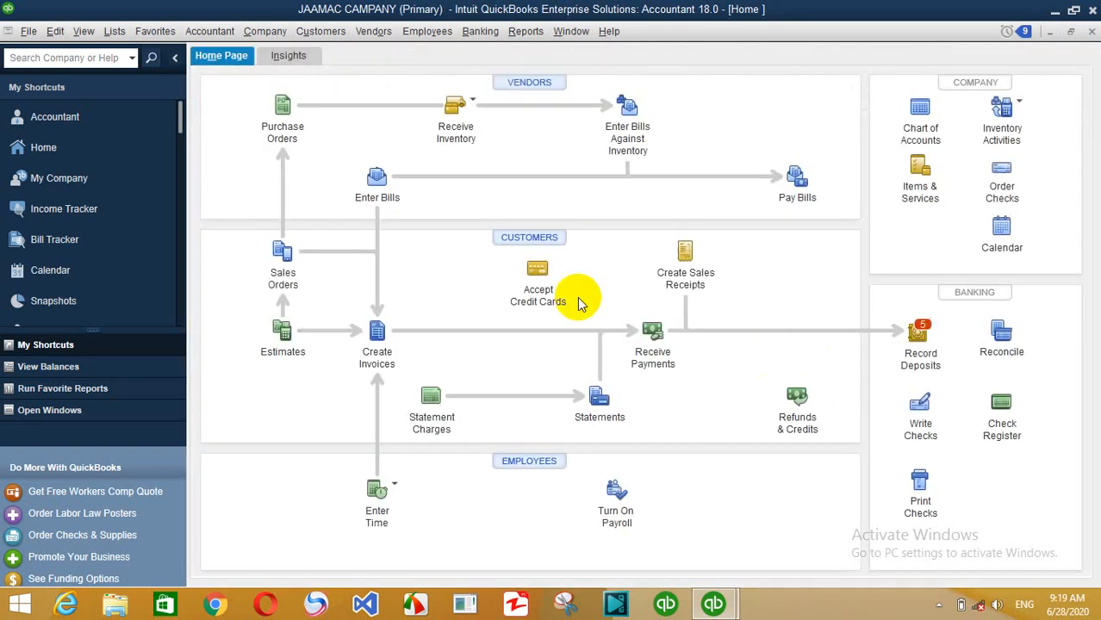
Examine the on-hand quantities and asset values in the Inventory Valuation Summary report
{"action": "left_click", "coordinate": [525, 30]}
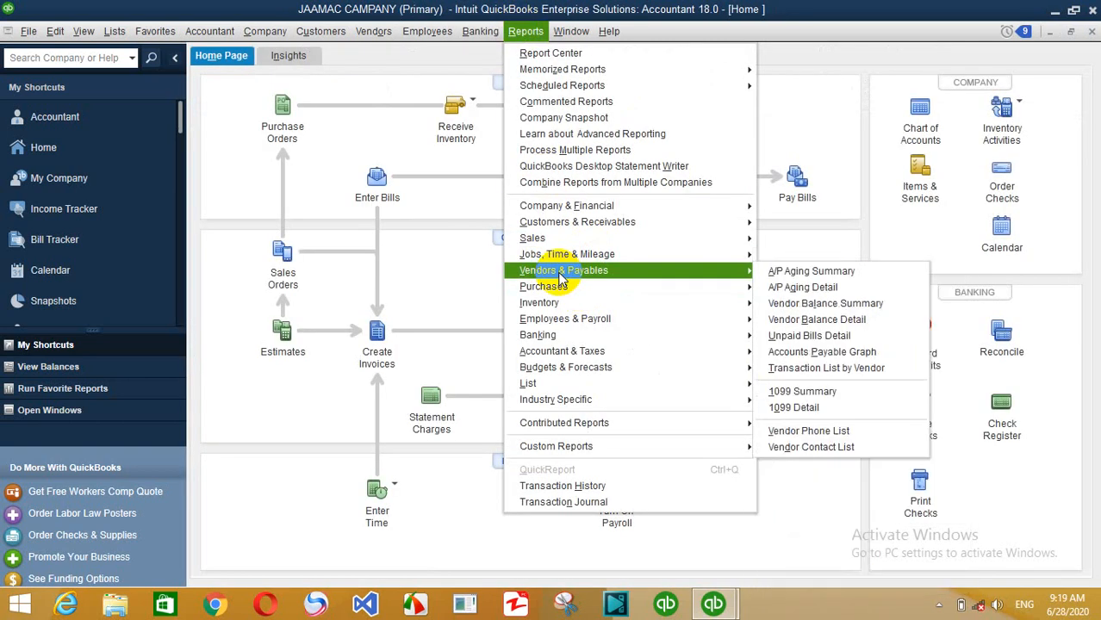
{"action": "mouse_move", "coordinate": [541, 302]}
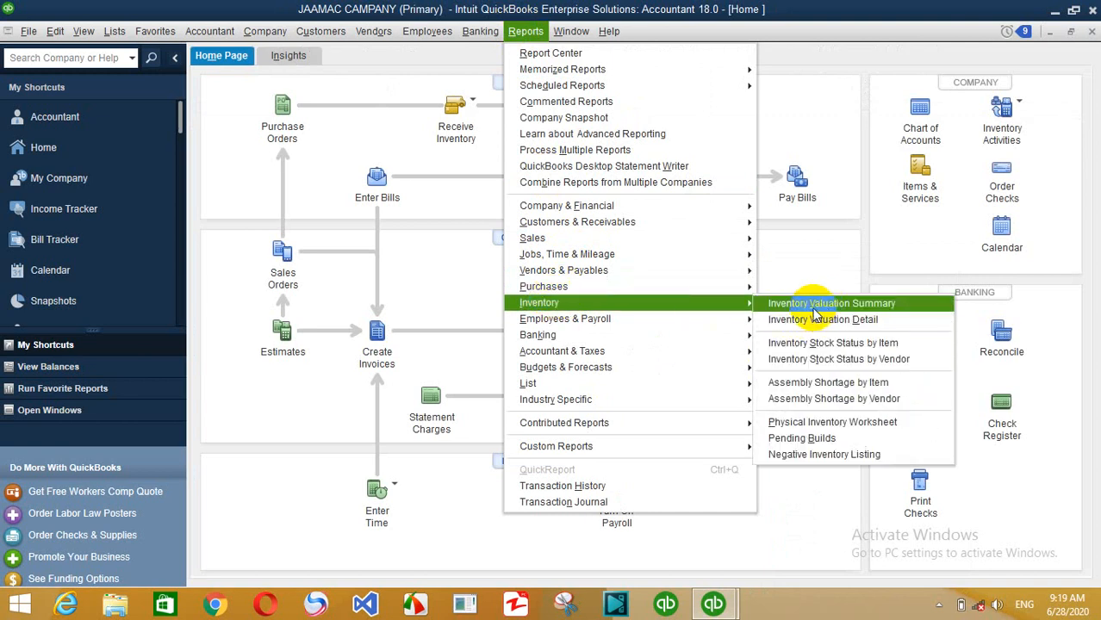
{"action": "left_click", "coordinate": [812, 309]}
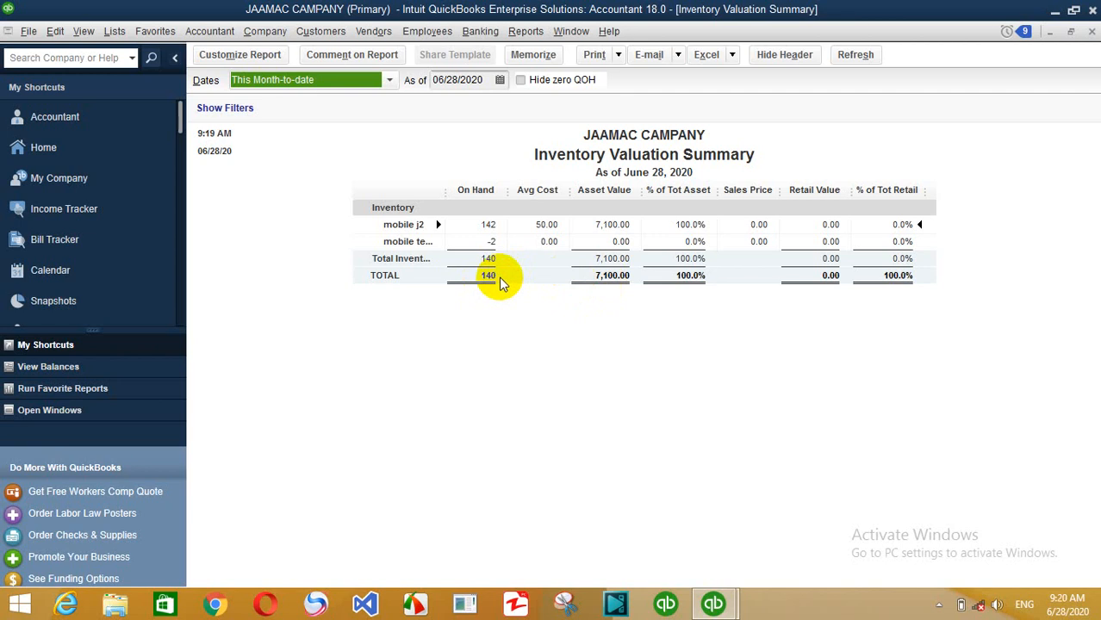
{"action": "key", "text": "Escape"}
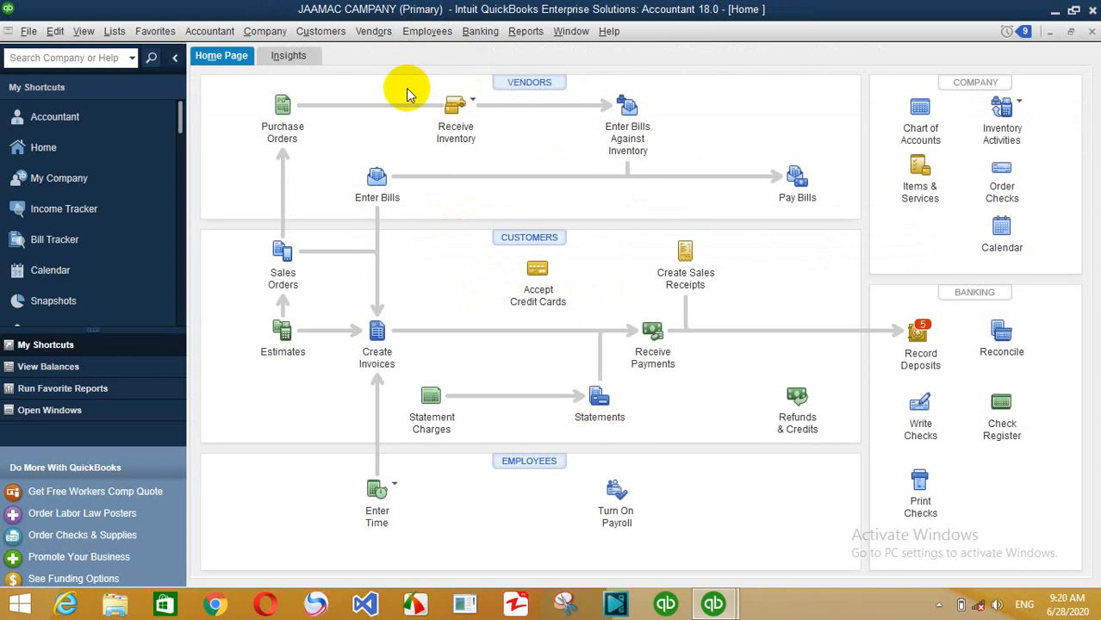
Start a new check with ALL CASH as the bank account it is drawn on
{"action": "left_click", "coordinate": [481, 31]}
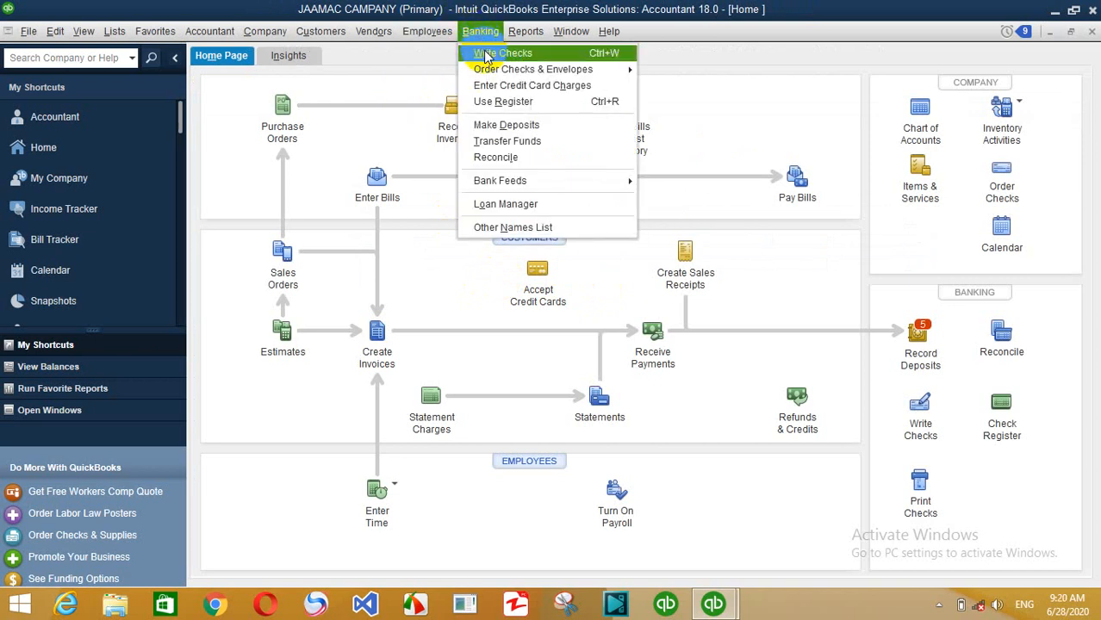
{"action": "left_click", "coordinate": [485, 54]}
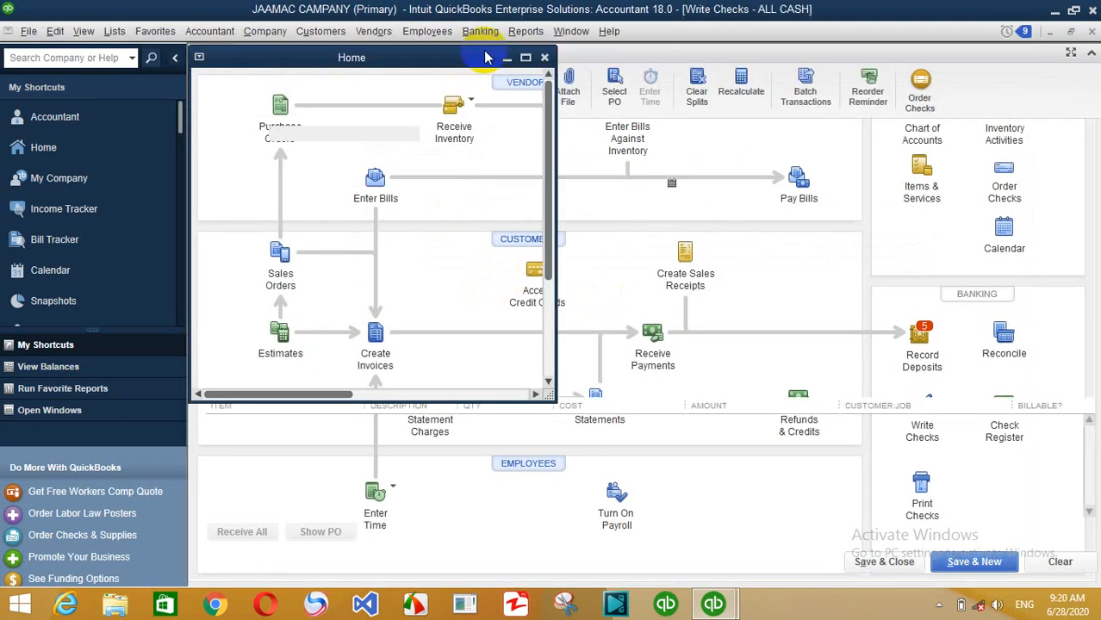
{"action": "left_click", "coordinate": [355, 132]}
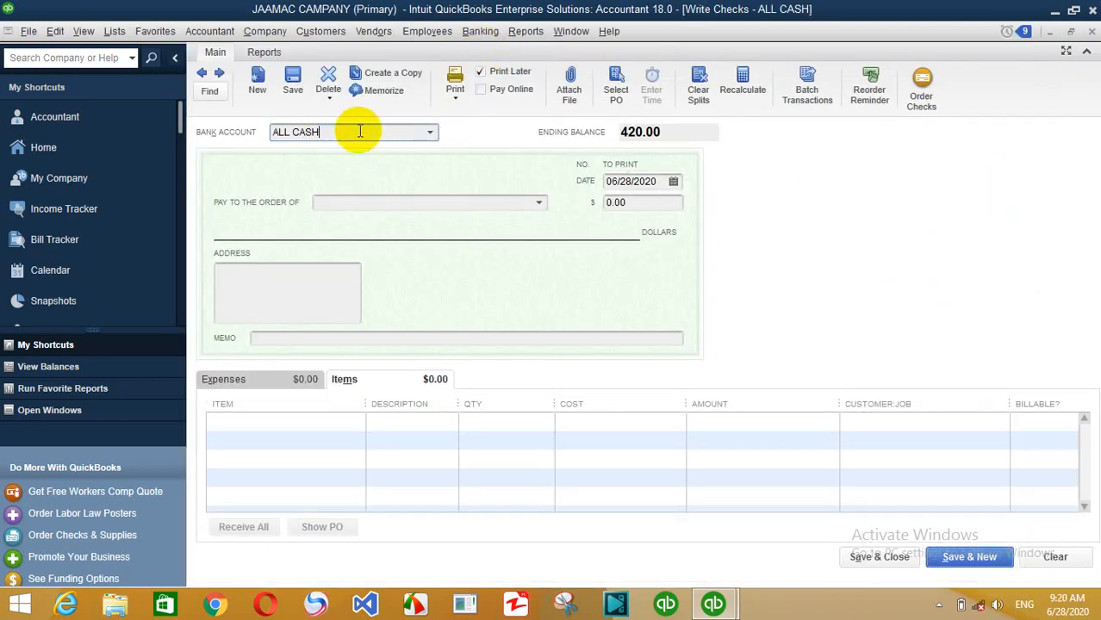
{"action": "left_click", "coordinate": [429, 134]}
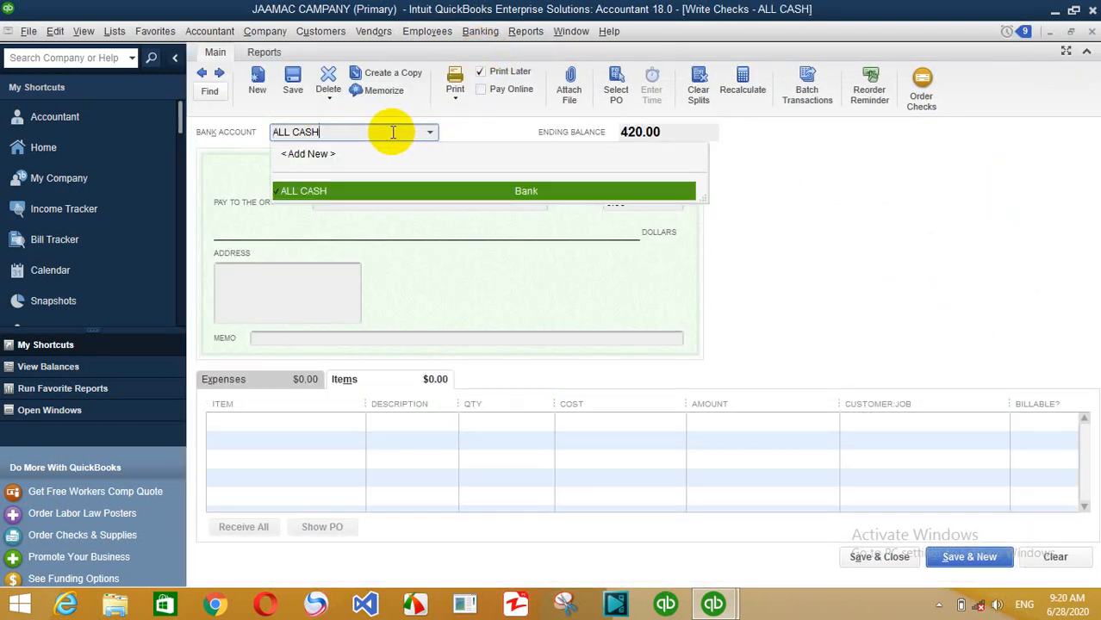
{"action": "left_click", "coordinate": [386, 190]}
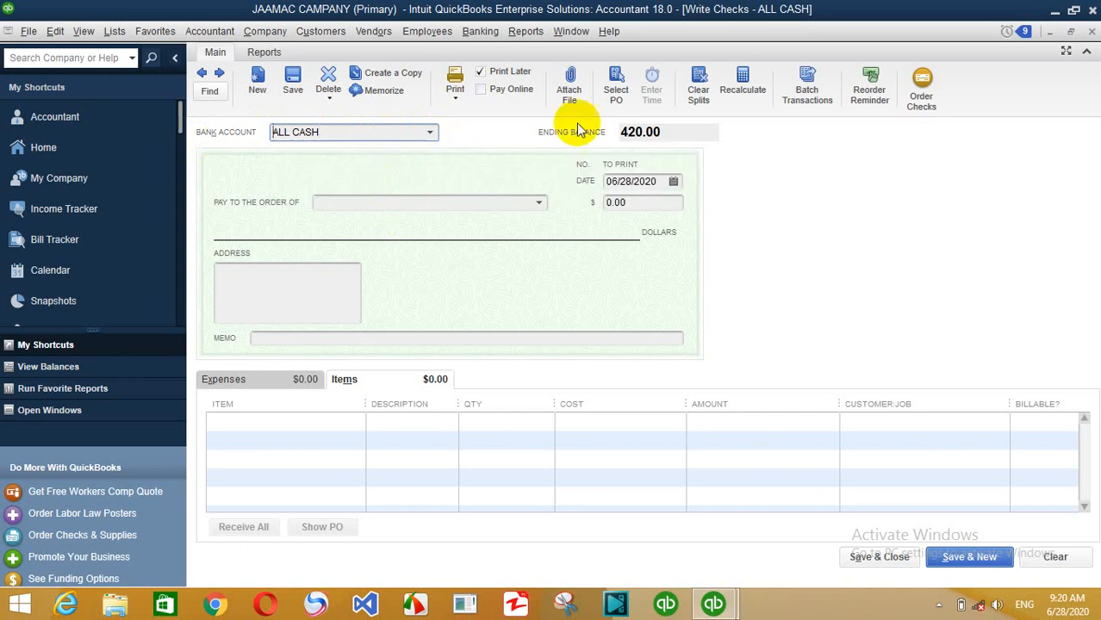
Make the check payable to the vendor al kheyraad
{"action": "left_click", "coordinate": [403, 203]}
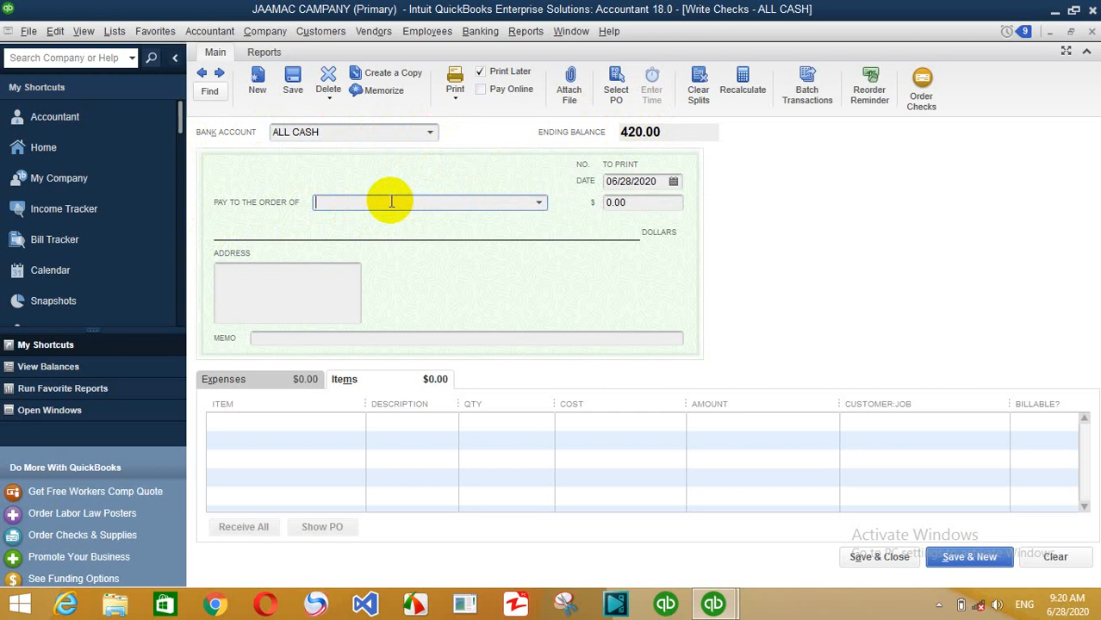
{"action": "type", "text": "al kheyraad"}
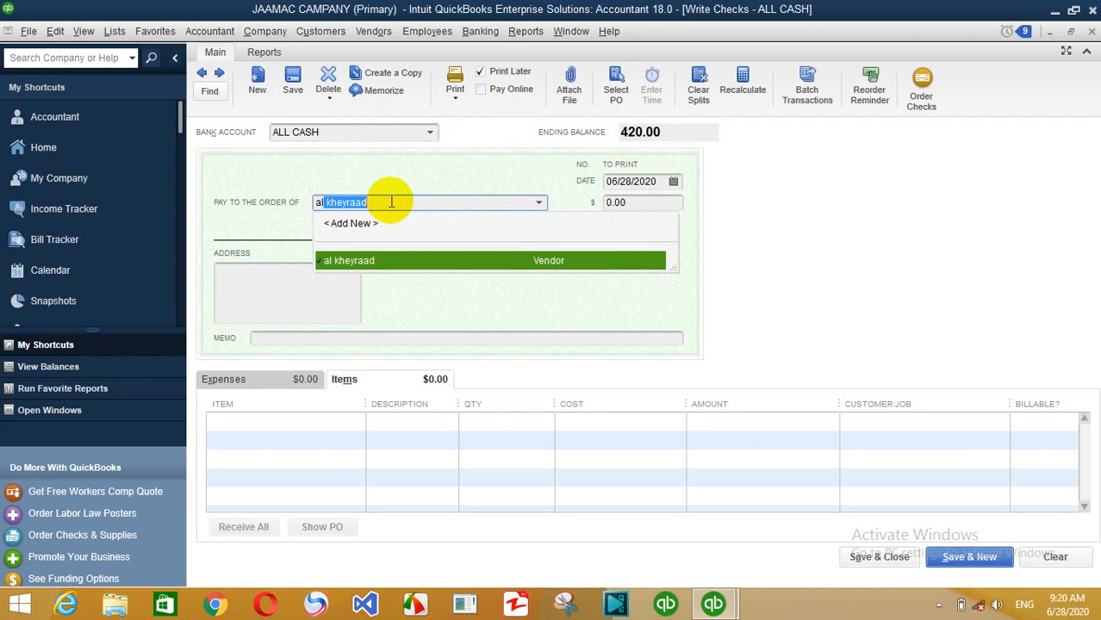
{"action": "key", "text": "Tab"}
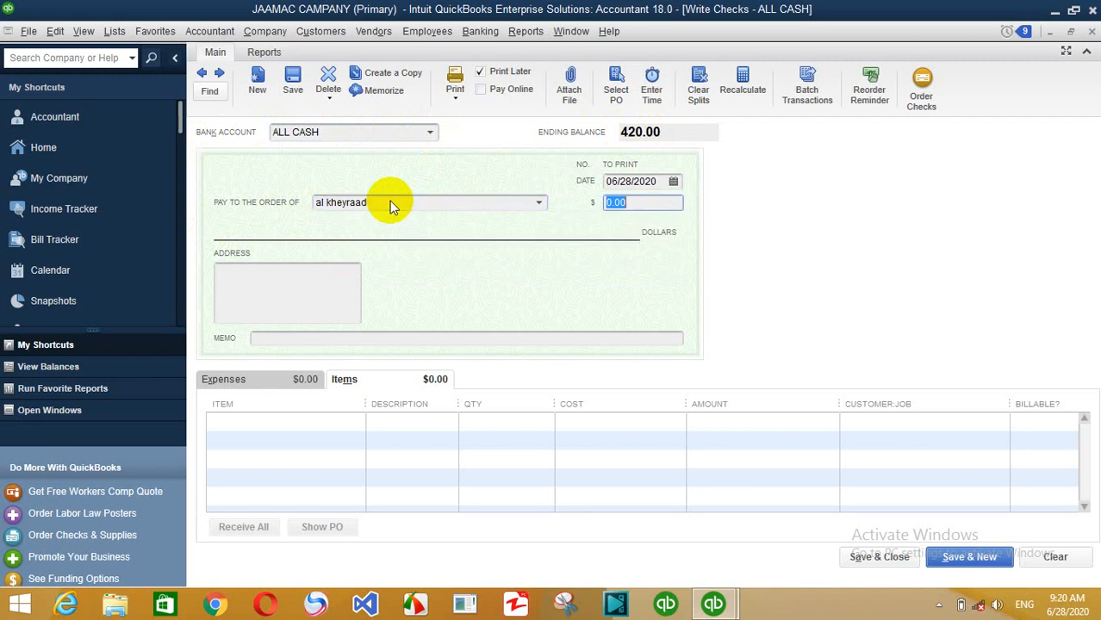
Look over the check's date, amount and expense lines, and end on its item lines
{"action": "left_click", "coordinate": [239, 379]}
{"action": "left_click", "coordinate": [641, 181]}
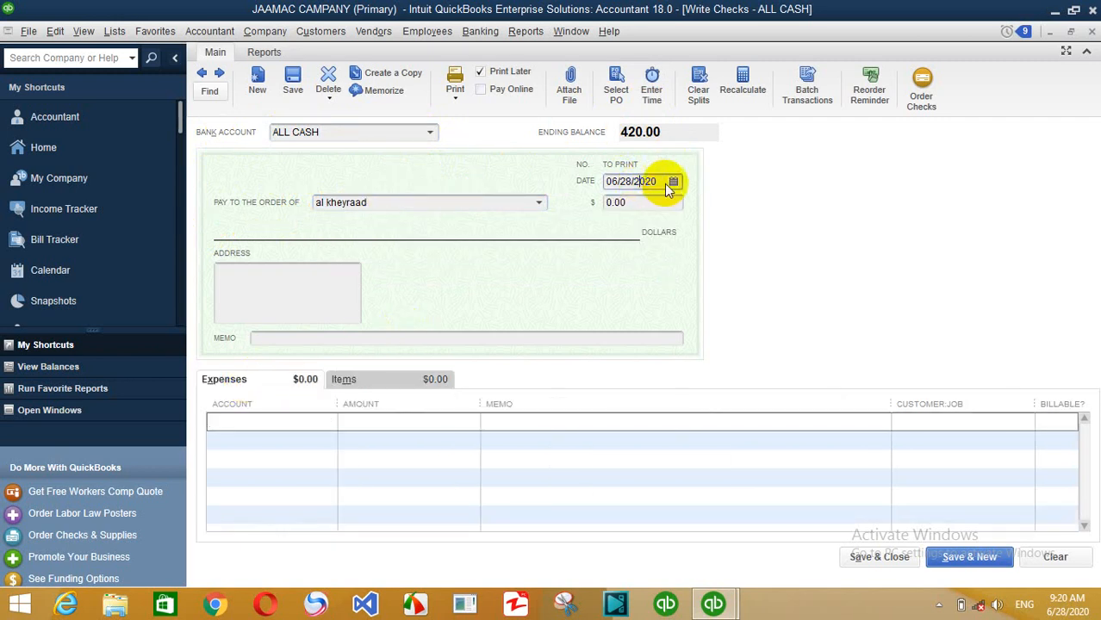
{"action": "left_click", "coordinate": [628, 199]}
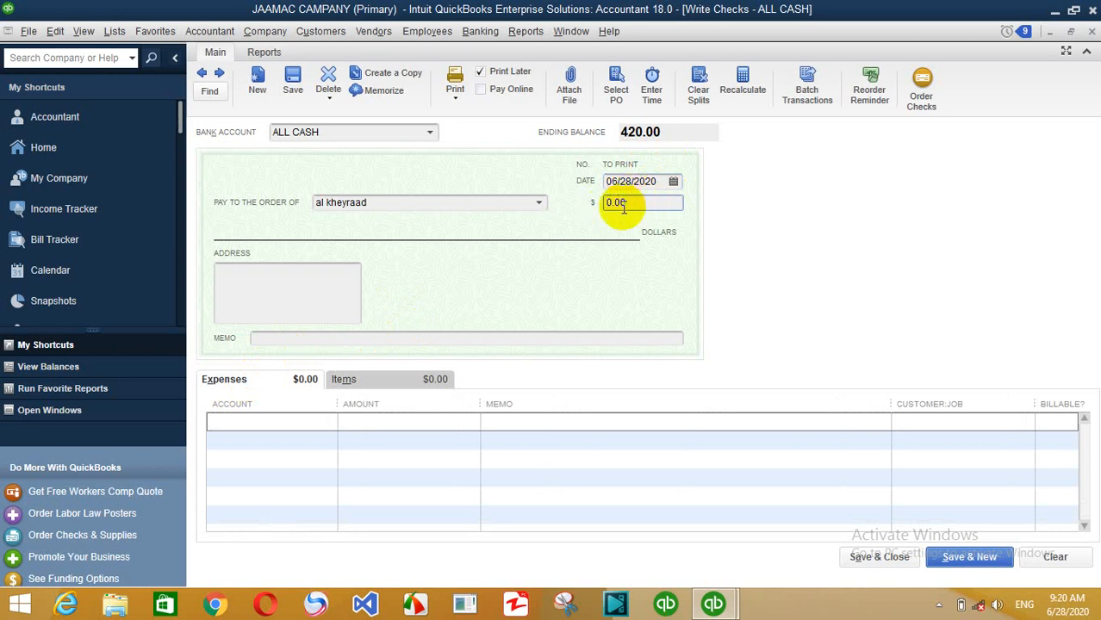
{"action": "left_click", "coordinate": [254, 382]}
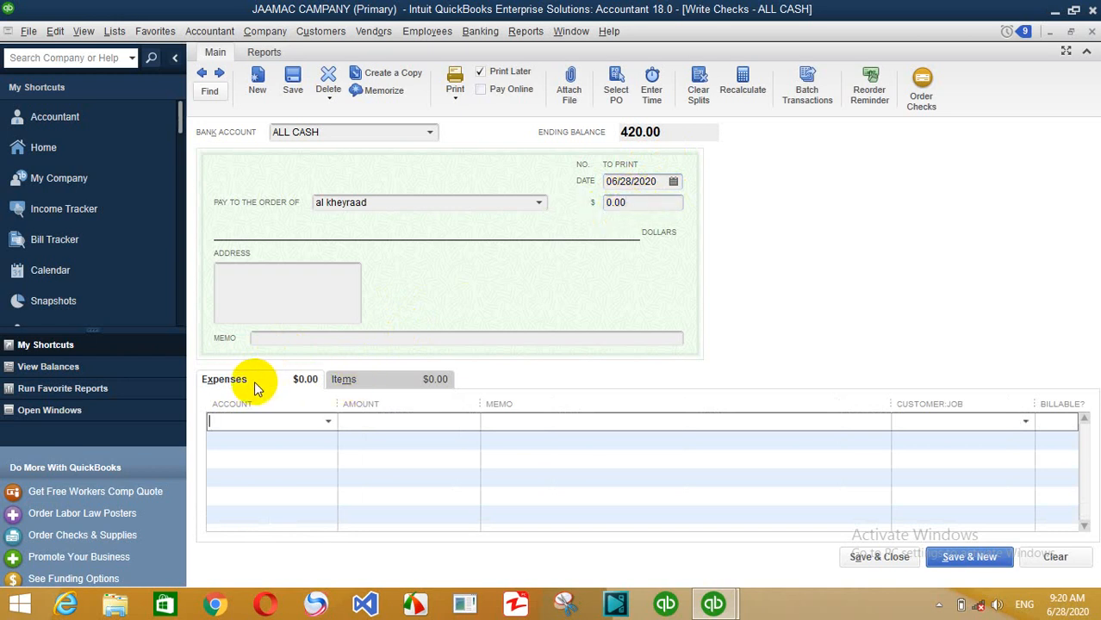
{"action": "left_click", "coordinate": [344, 380]}
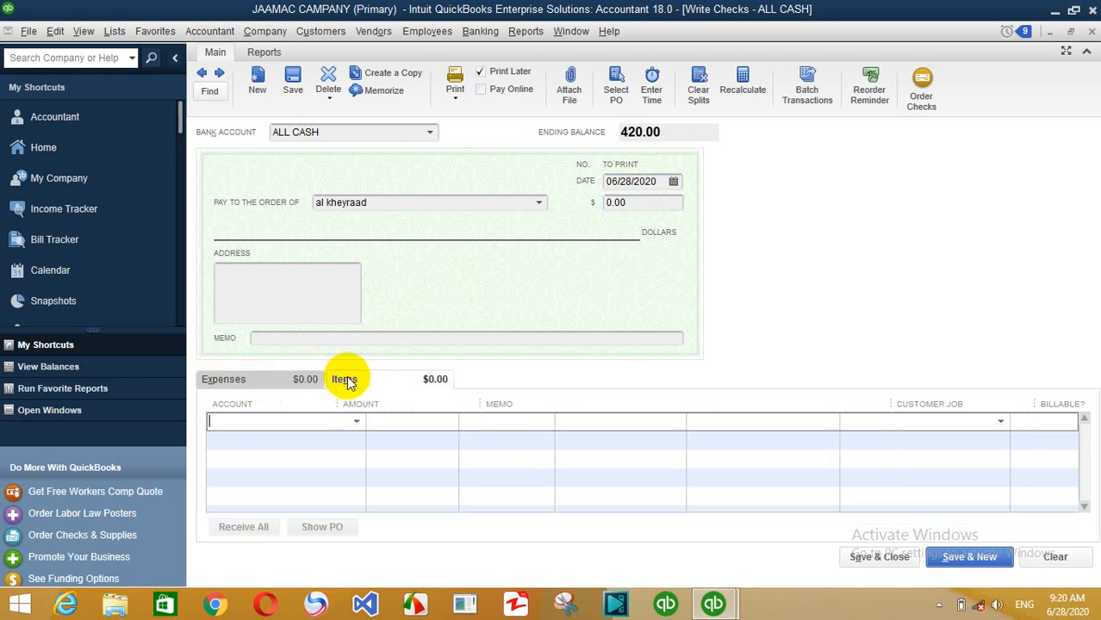
{"action": "left_click", "coordinate": [291, 379]}
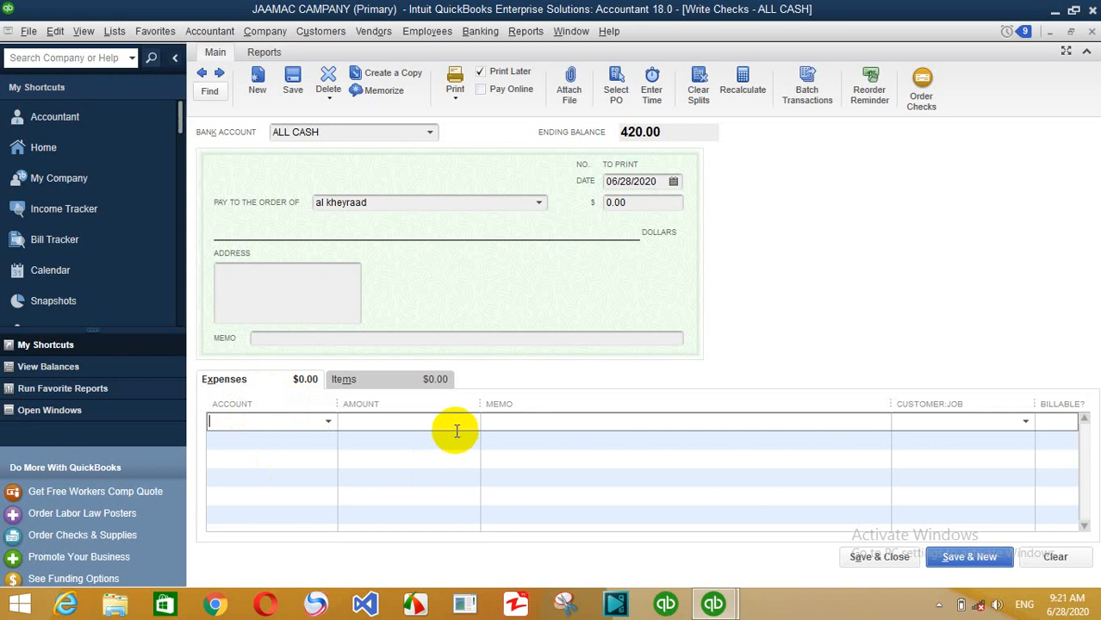
{"action": "left_click", "coordinate": [364, 378]}
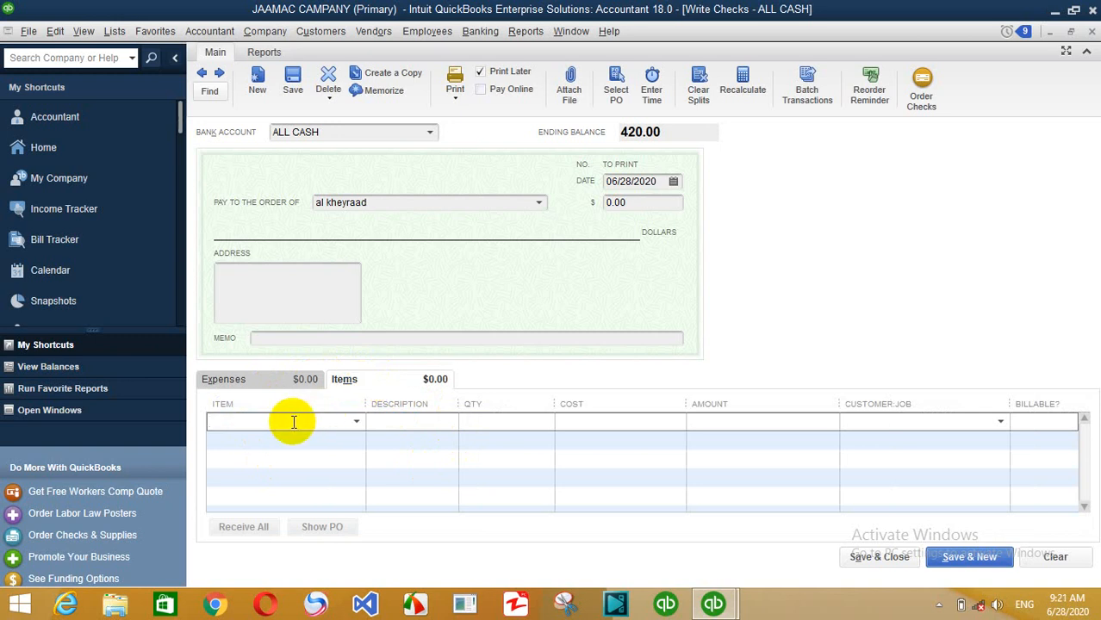
Enter mobile j3 as the item on the check's first item line and agree to add it as a new item
{"action": "type", "text": "j"}
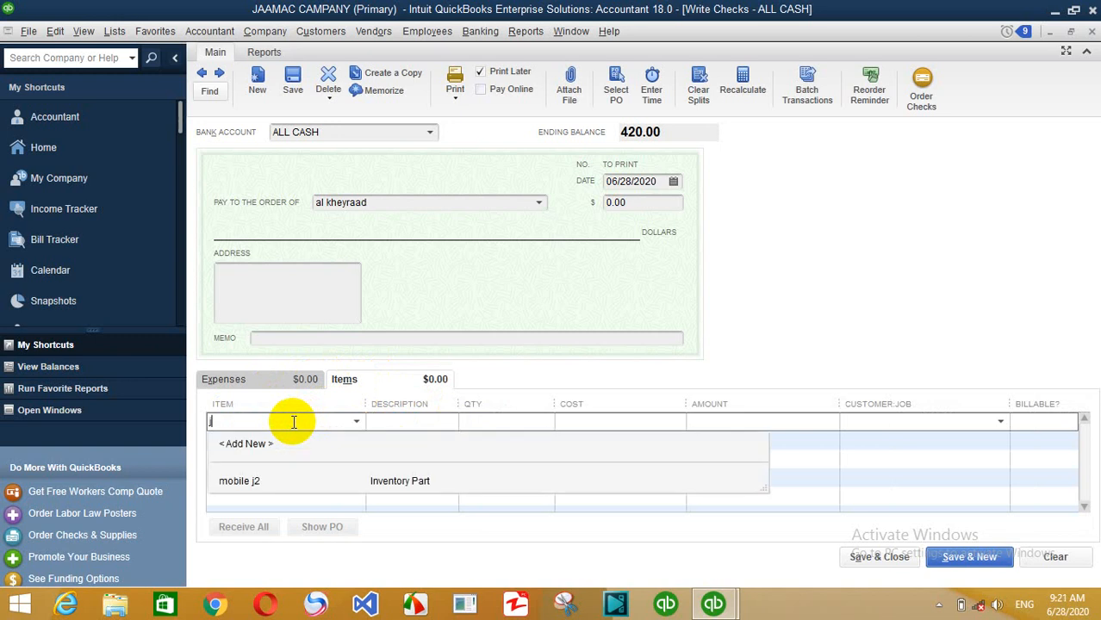
{"action": "key", "text": "Down"}
{"action": "key", "text": "BackSpace"}
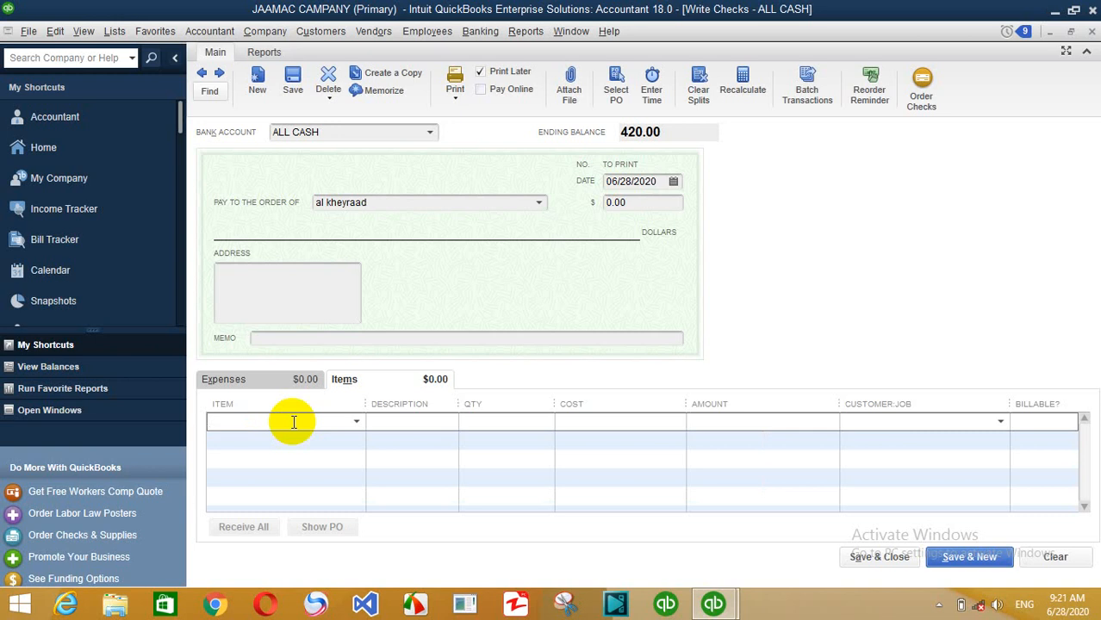
{"action": "type", "text": "j"}
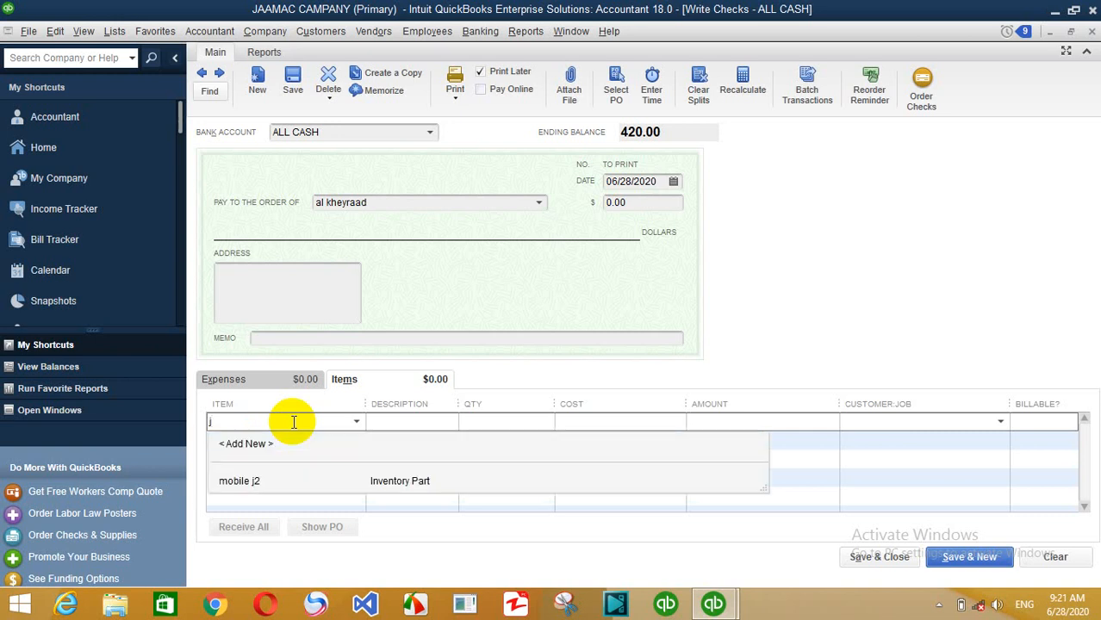
{"action": "type", "text": "mobil"}
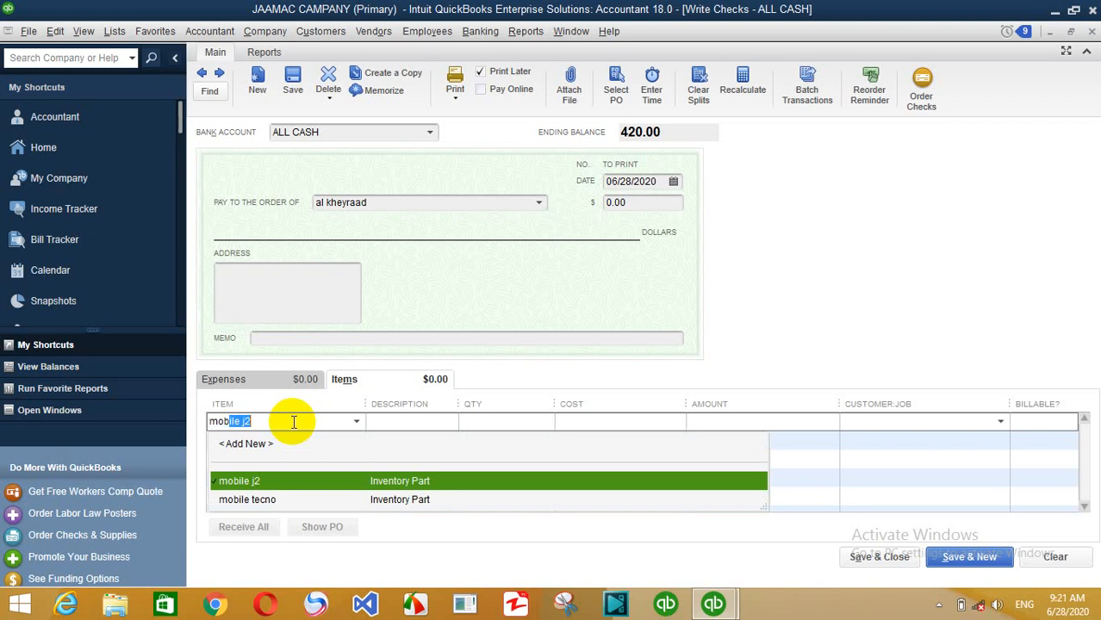
{"action": "type", "text": "ee"}
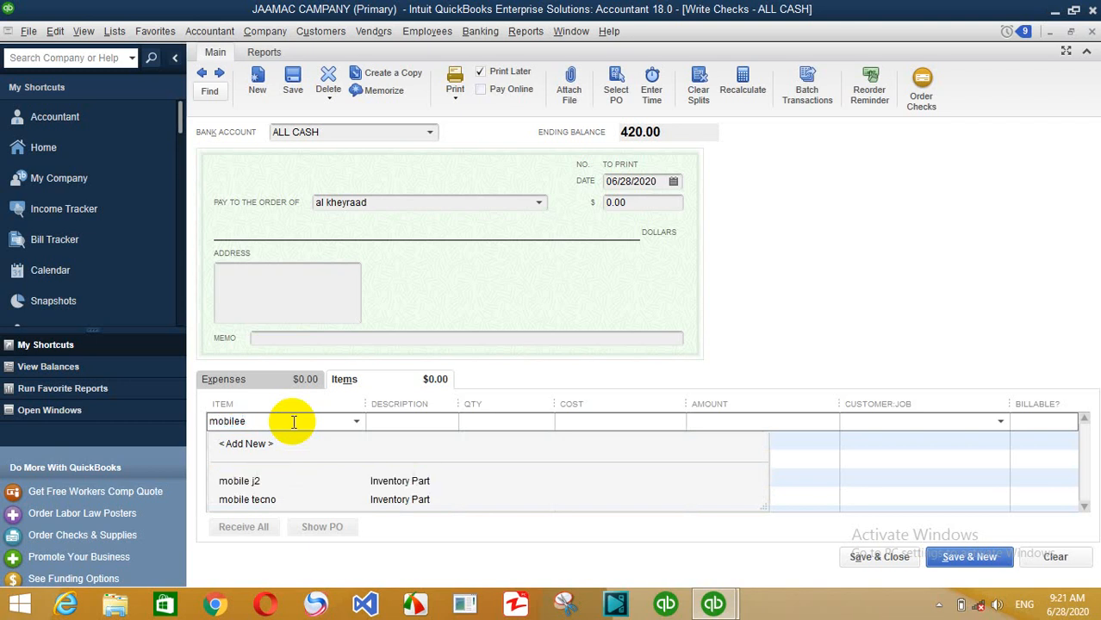
{"action": "key", "text": "BackSpace"}
{"action": "type", "text": "j3"}
{"action": "key", "text": "Tab"}
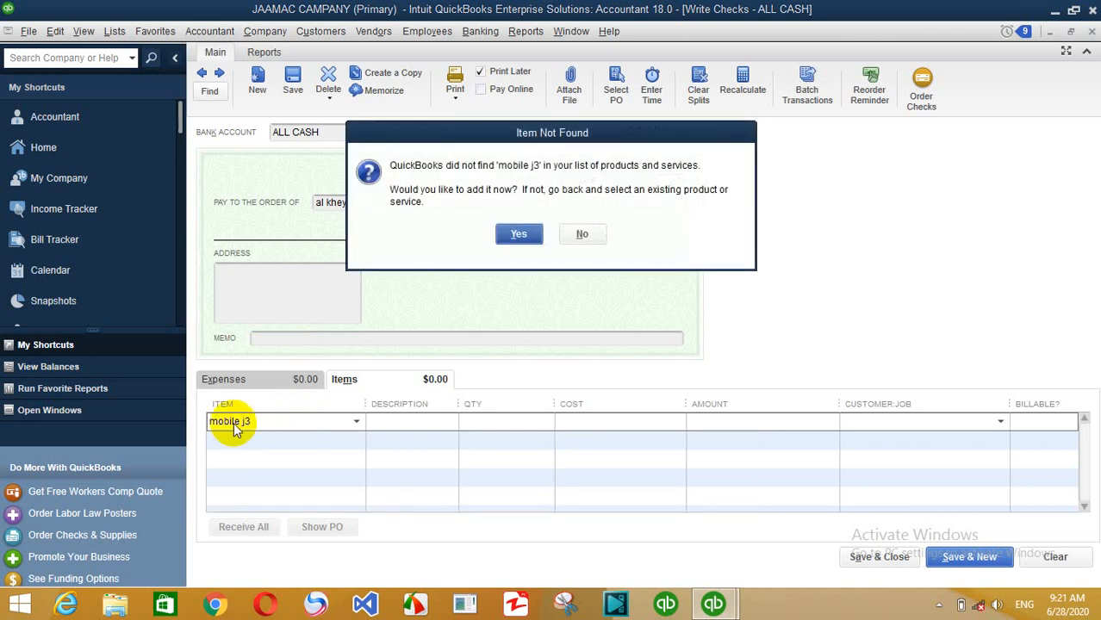
{"action": "left_click", "coordinate": [513, 235]}
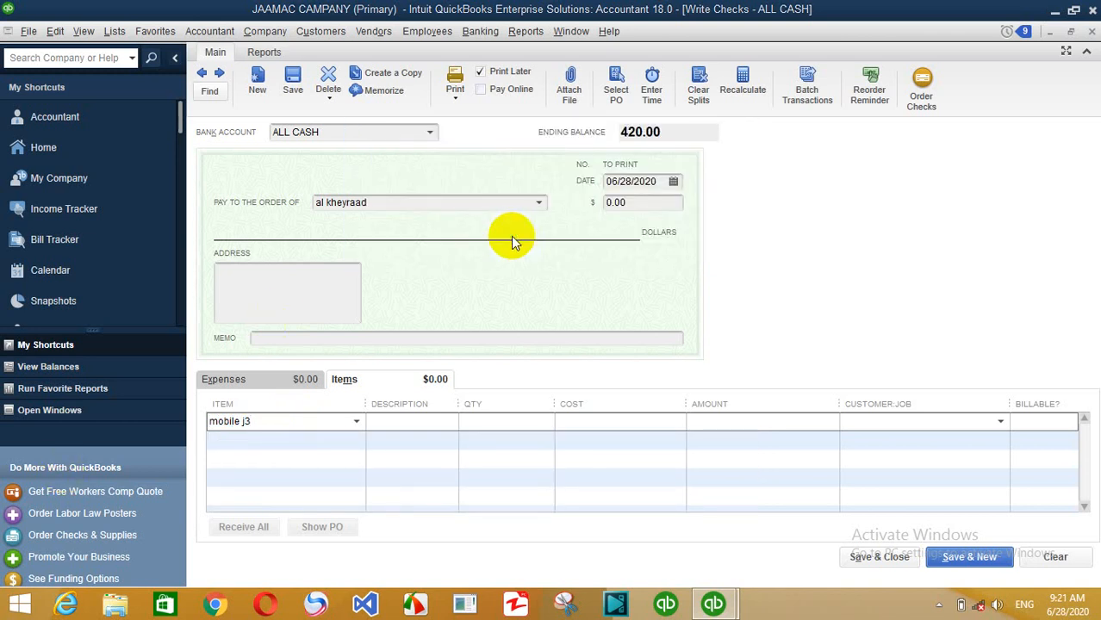
Set up mobile j3 as an Inventory Part with Sales as its income account and save the new item
{"action": "left_click", "coordinate": [86, 95]}
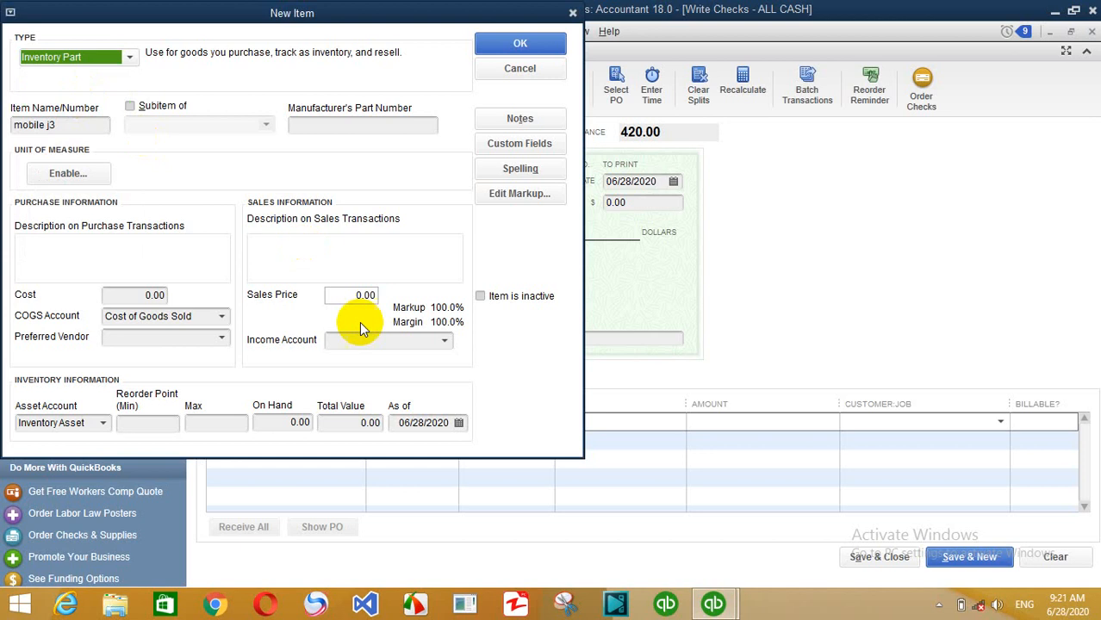
{"action": "left_click", "coordinate": [127, 290]}
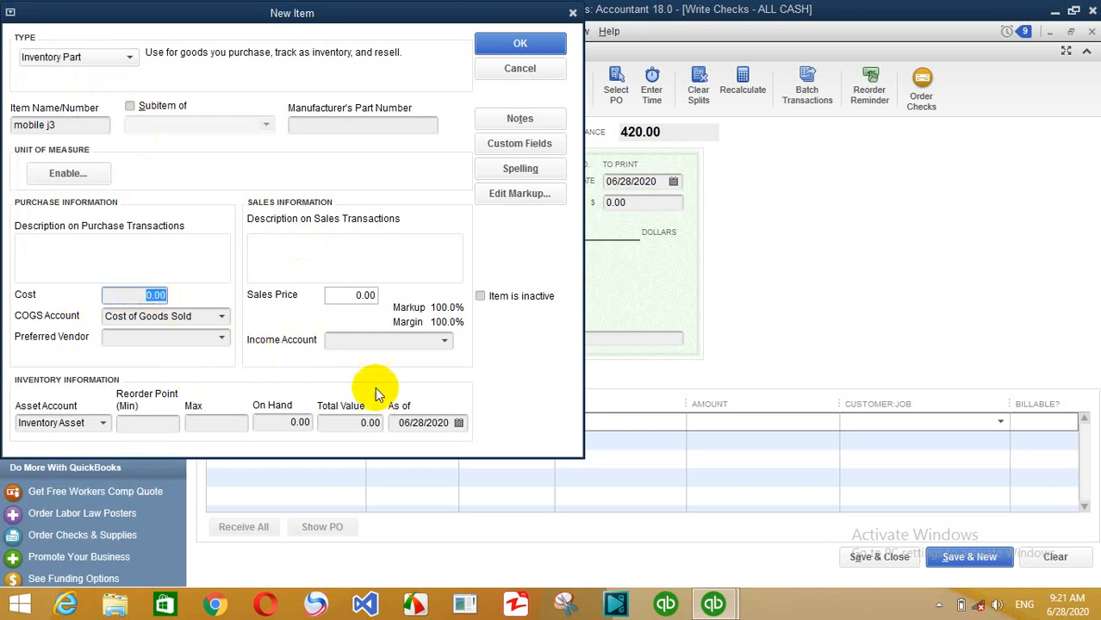
{"action": "left_click", "coordinate": [355, 341]}
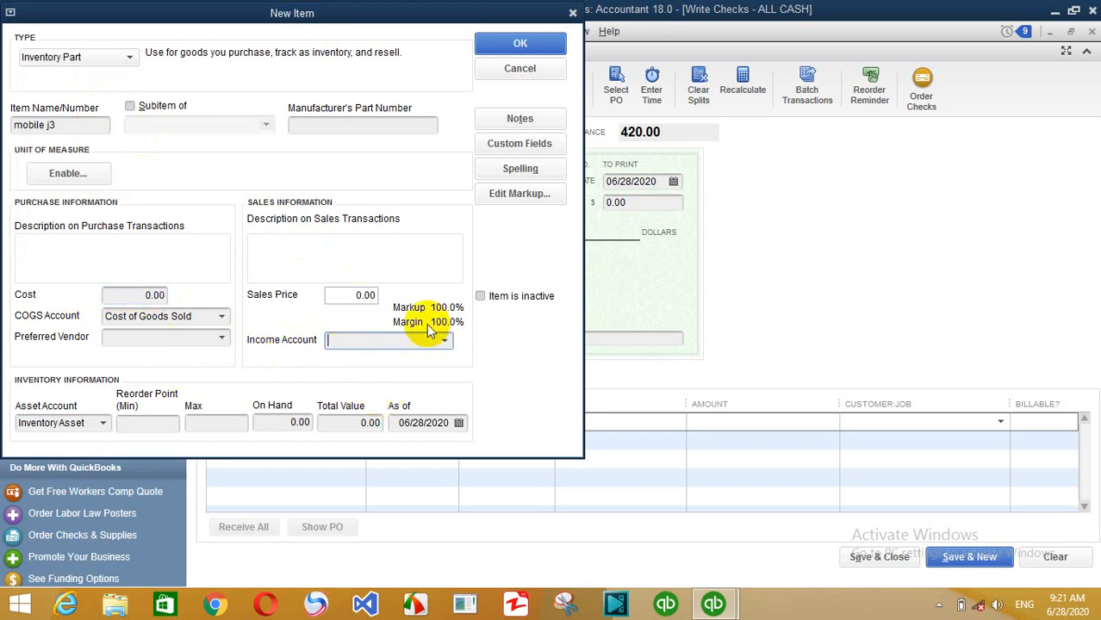
{"action": "type", "text": "Sales"}
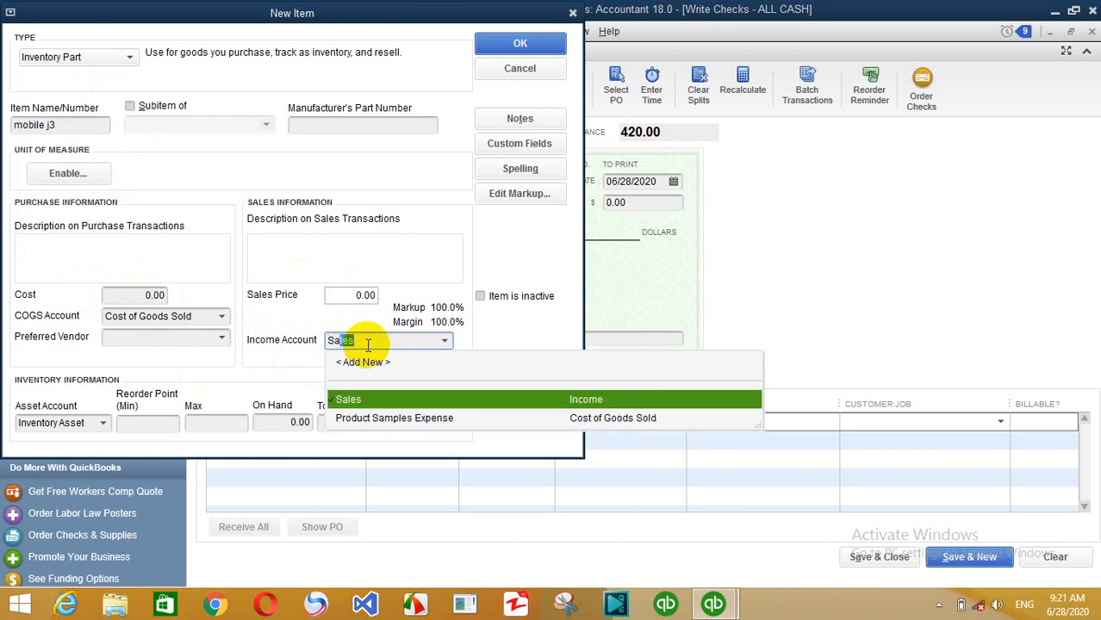
{"action": "key", "text": "Return"}
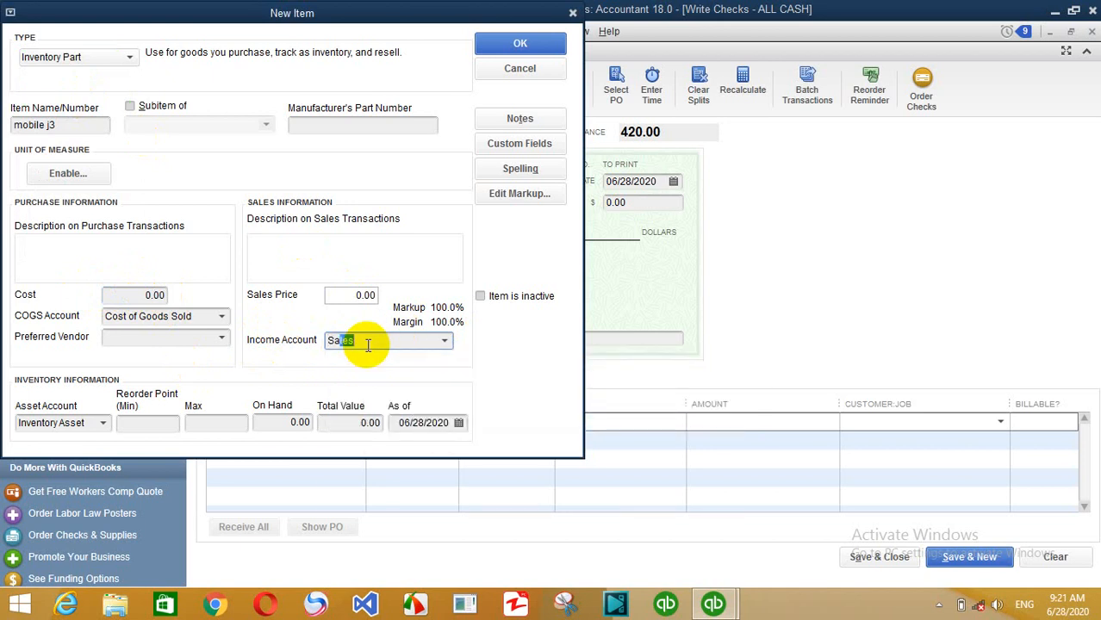
{"action": "left_click", "coordinate": [500, 53]}
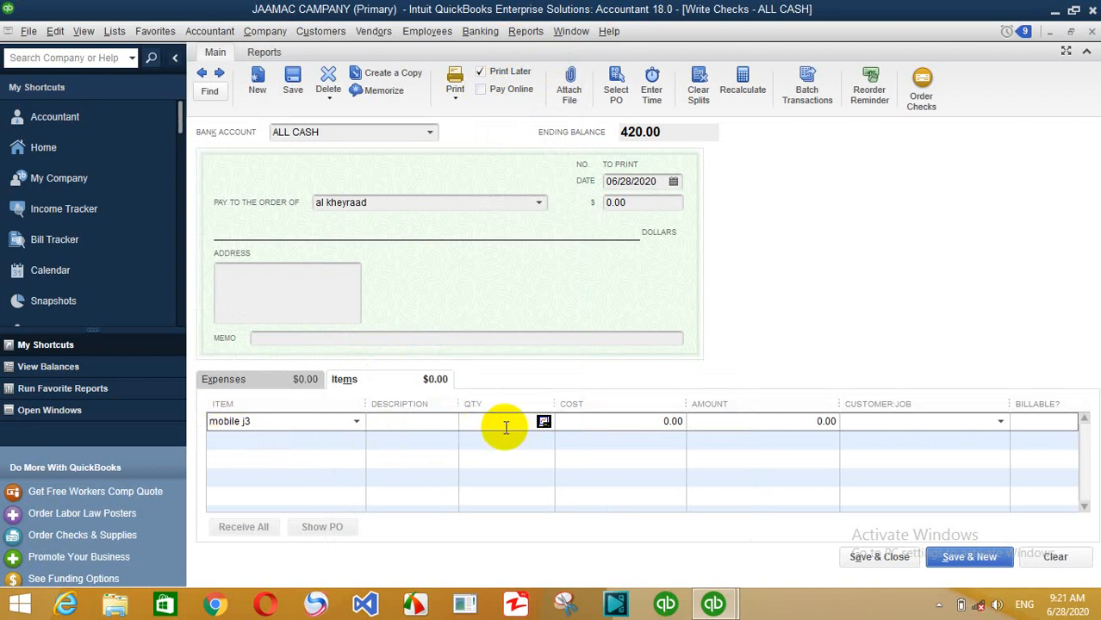
Set the quantity to 20 and the cost to 20 on the check's mobile j3 line
{"action": "type", "text": "20"}
{"action": "key", "text": "Tab"}
{"action": "key", "text": "Tab"}
{"action": "left_click", "coordinate": [633, 428]}
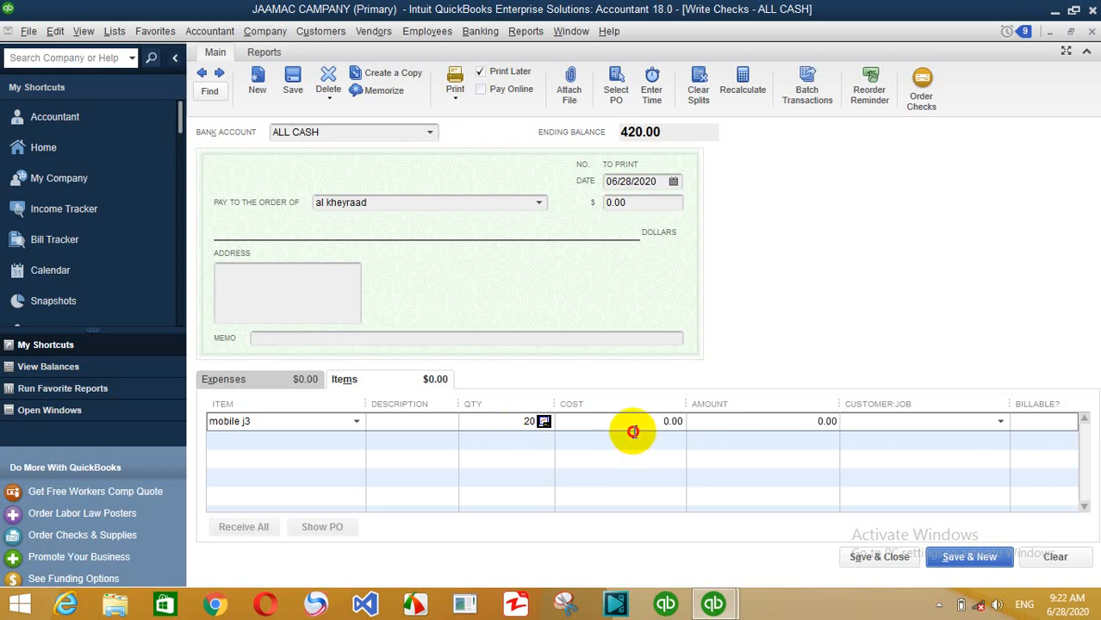
{"action": "left_click", "coordinate": [640, 420]}
{"action": "left_click_drag", "start_coordinate": [640, 420], "coordinate": [927, 370]}
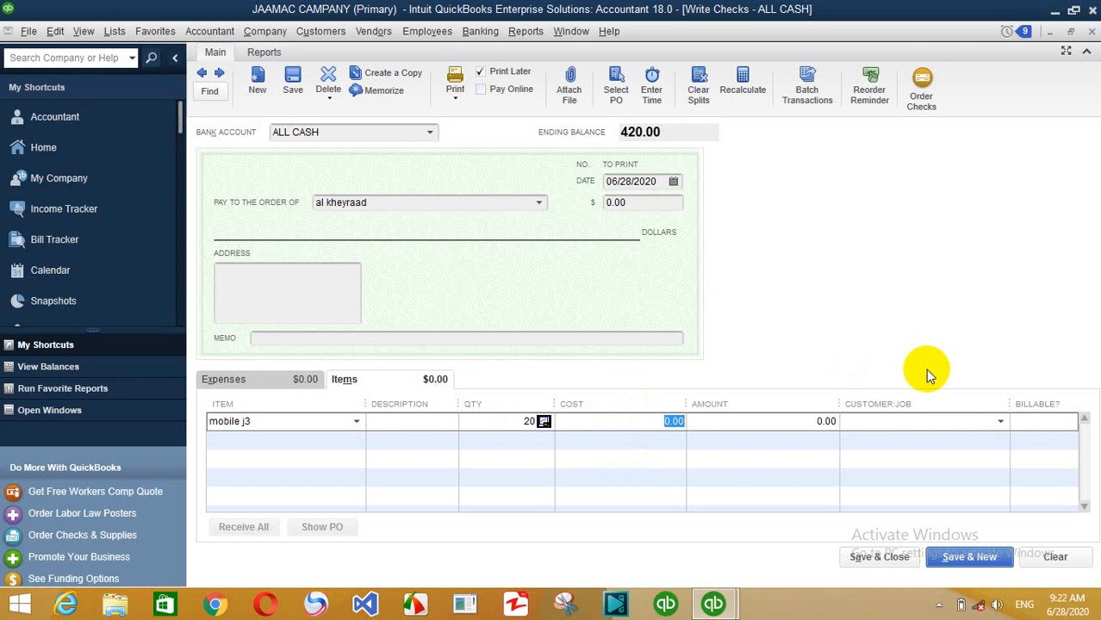
{"action": "type", "text": "20"}
{"action": "key", "text": "Tab"}
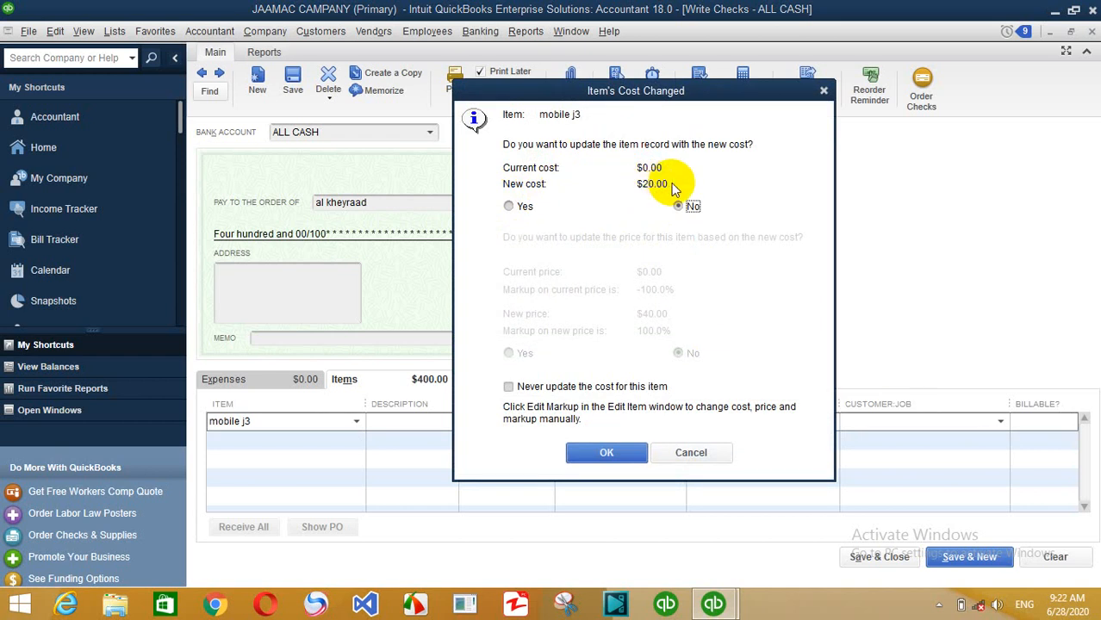
Update the mobile j3 item record with the new cost but not a new price, and save and close the check
{"action": "left_click", "coordinate": [509, 207]}
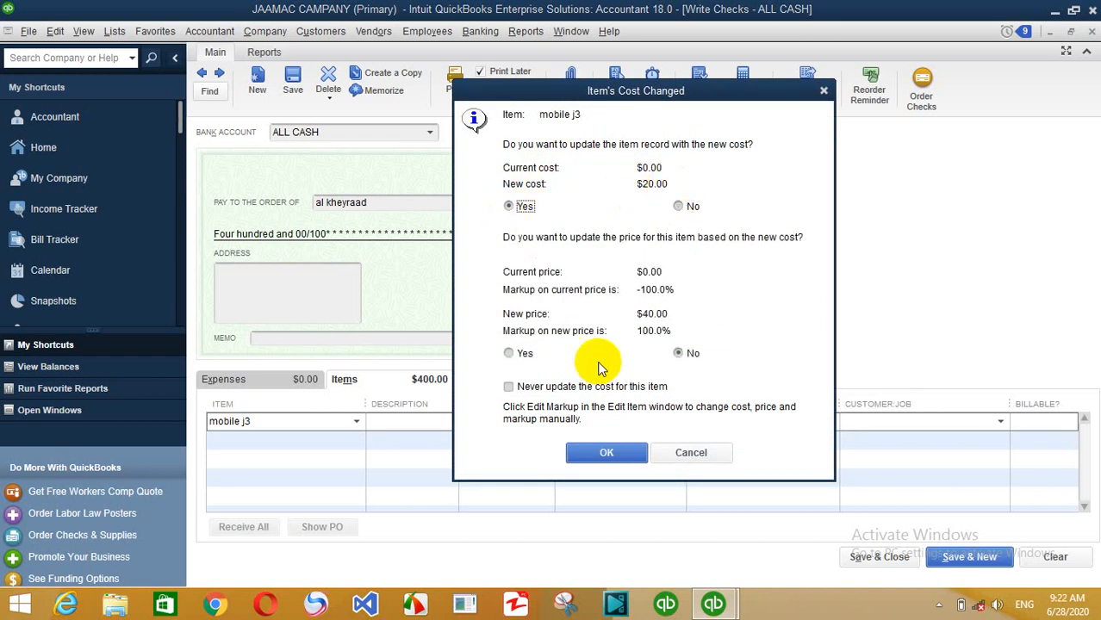
{"action": "left_click", "coordinate": [594, 452]}
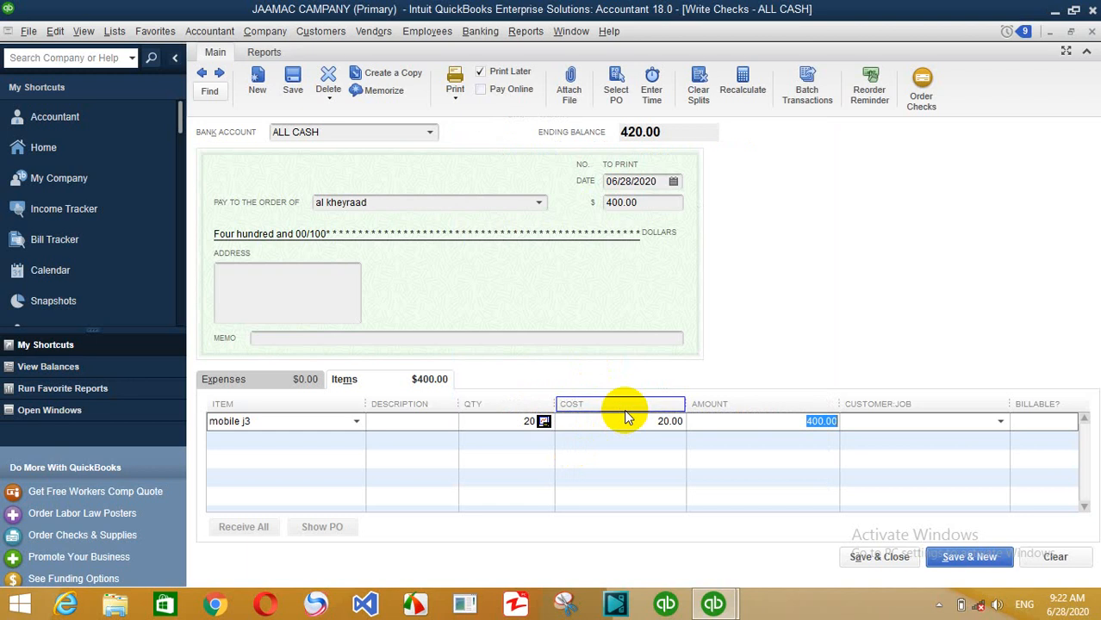
{"action": "left_click", "coordinate": [806, 435]}
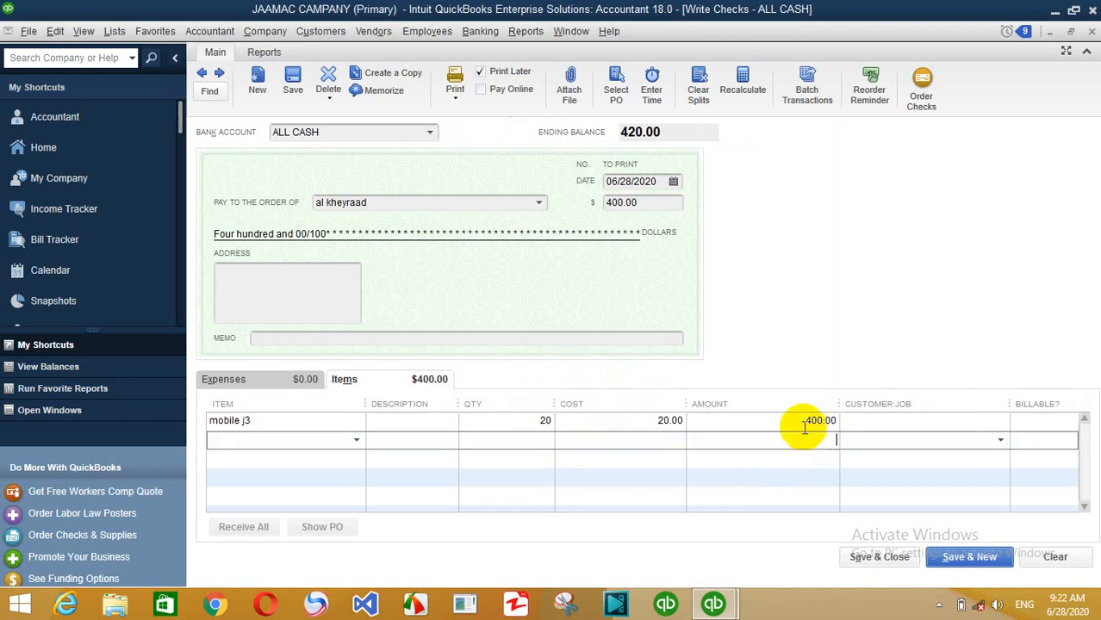
{"action": "left_click", "coordinate": [806, 421]}
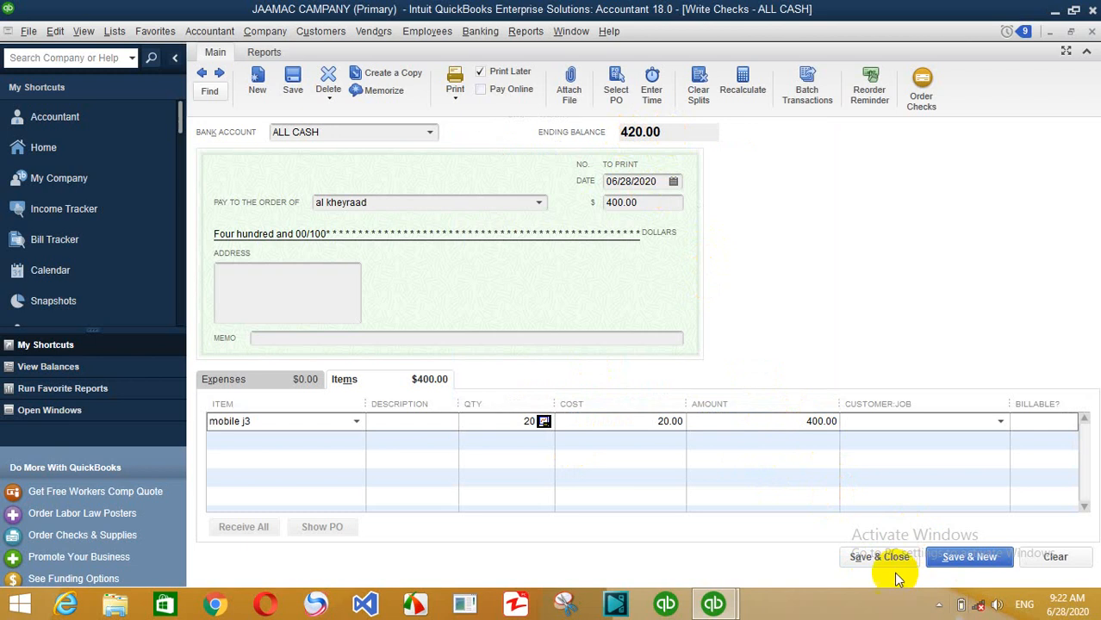
{"action": "left_click", "coordinate": [870, 559]}
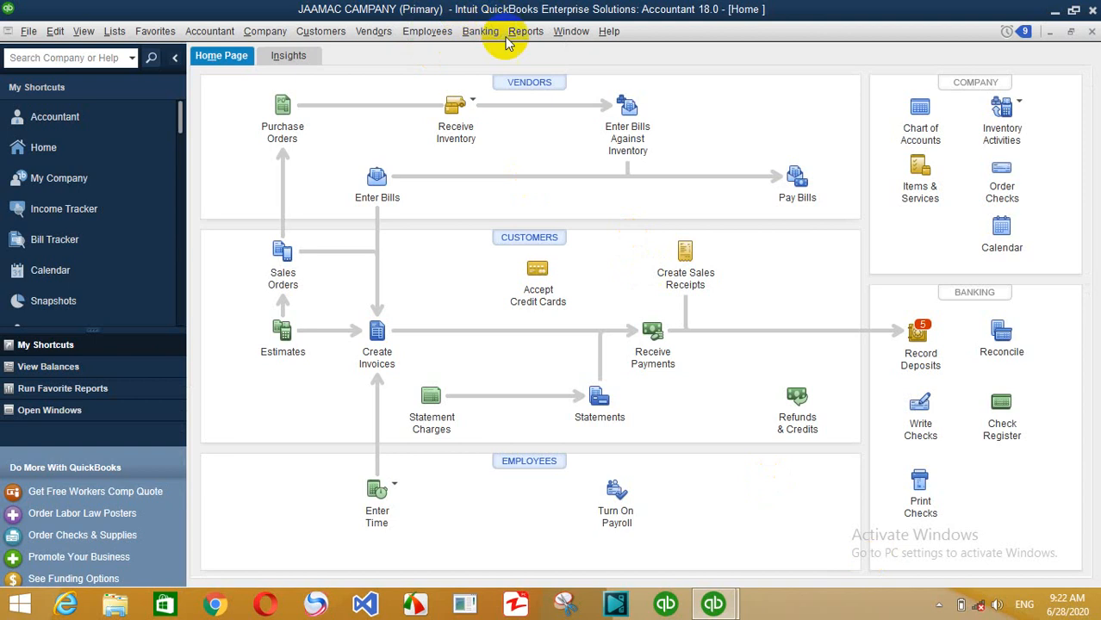
Examine the ALL CASH and Inventory Asset balances in the standard Balance Sheet report, and close it
{"action": "left_click", "coordinate": [533, 37]}
{"action": "mouse_move", "coordinate": [584, 212]}
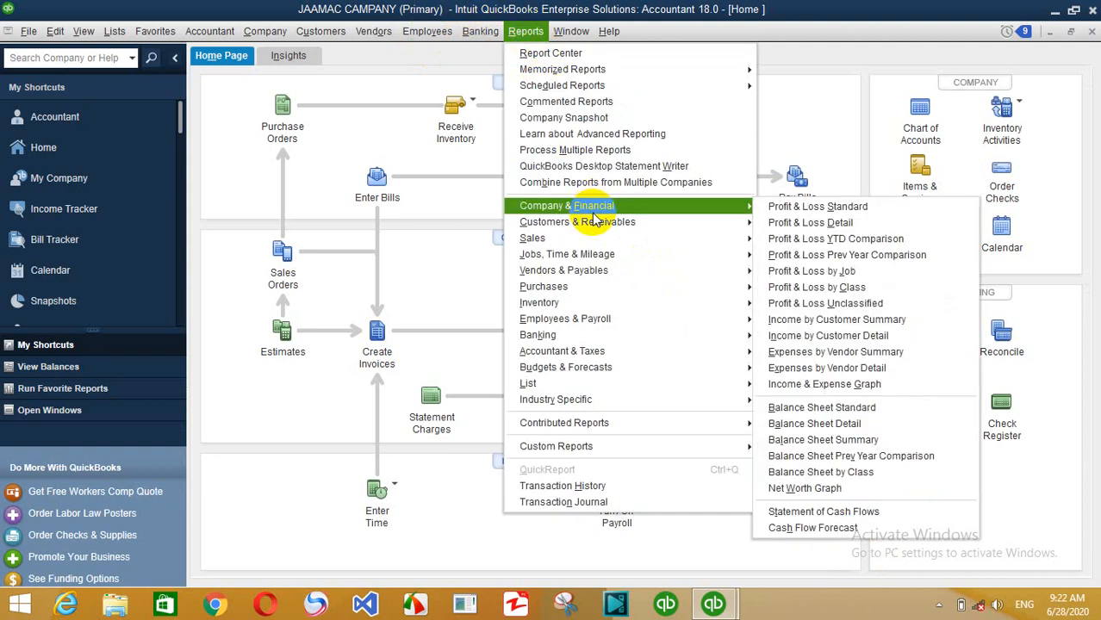
{"action": "left_click", "coordinate": [808, 409]}
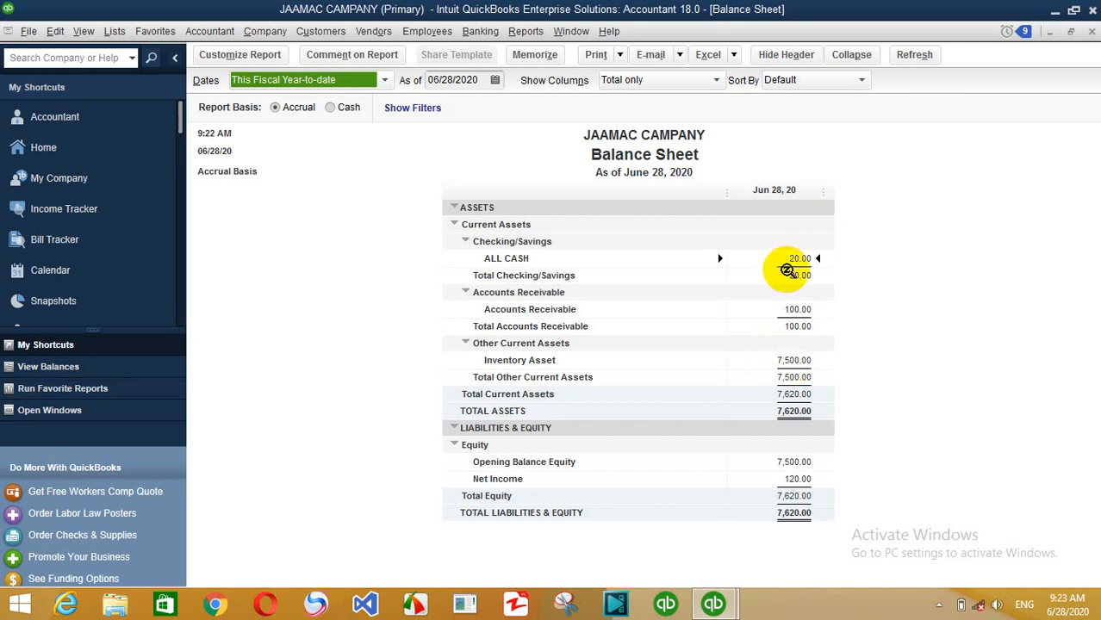
{"action": "key", "text": "Escape"}
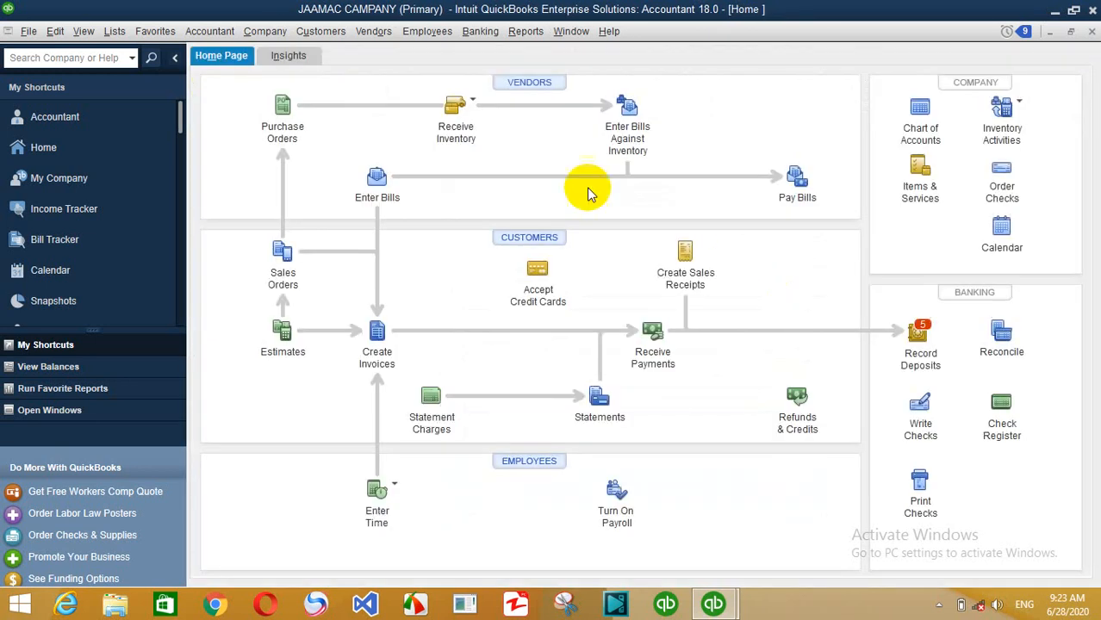
Check the on-hand quantity, average cost and asset value of mobile j3 in the Inventory Valuation Summary report, and close it
{"action": "left_click", "coordinate": [526, 31]}
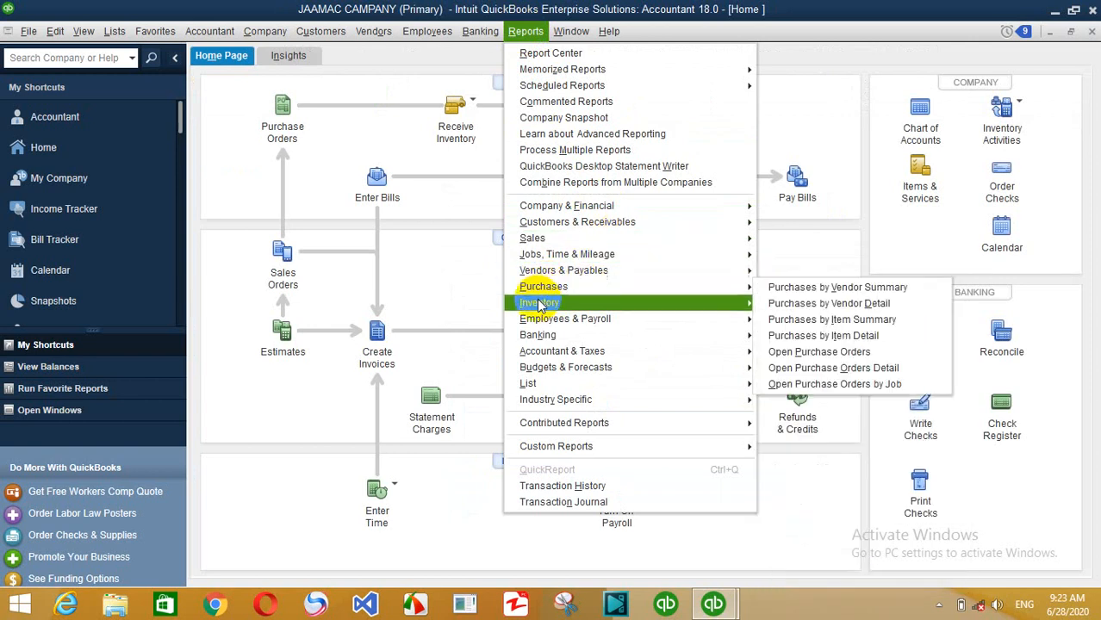
{"action": "mouse_move", "coordinate": [645, 311]}
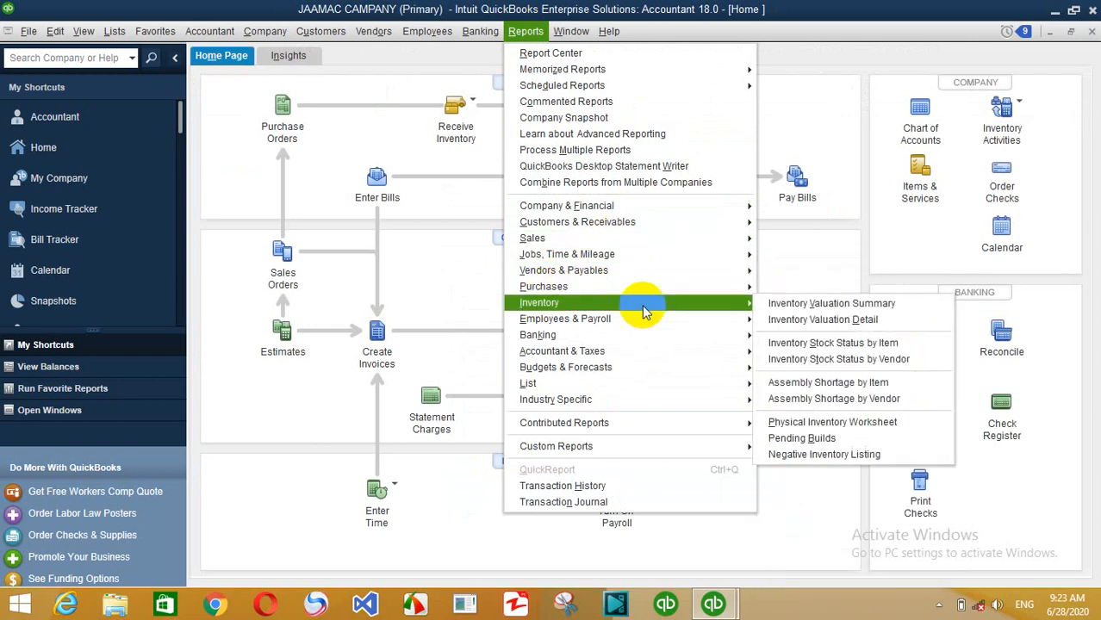
{"action": "left_click", "coordinate": [874, 304]}
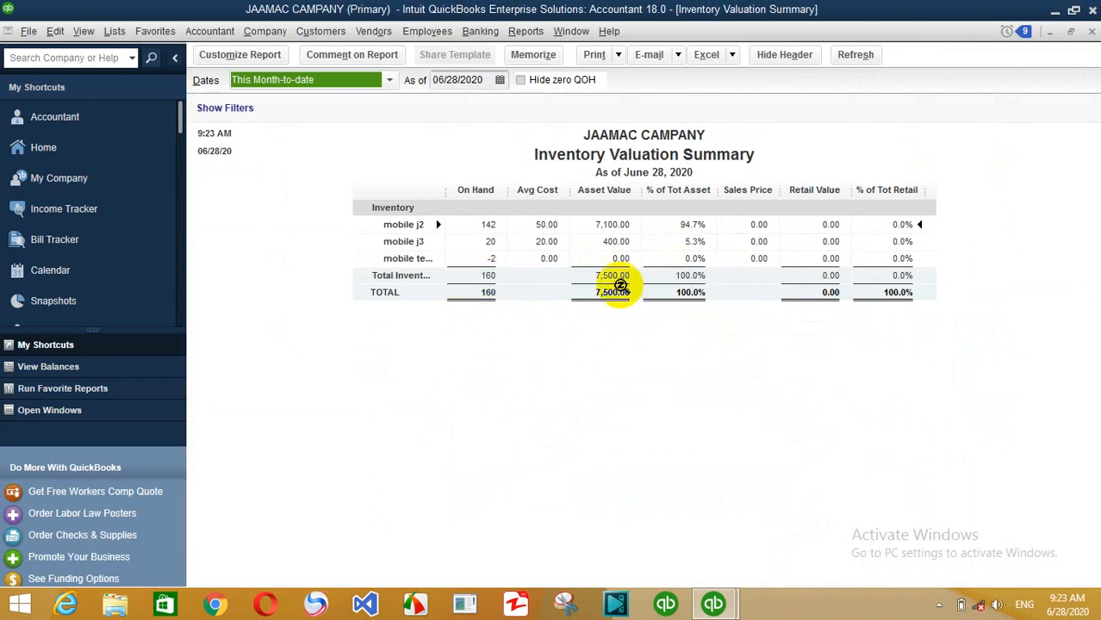
{"action": "key", "text": "Escape"}
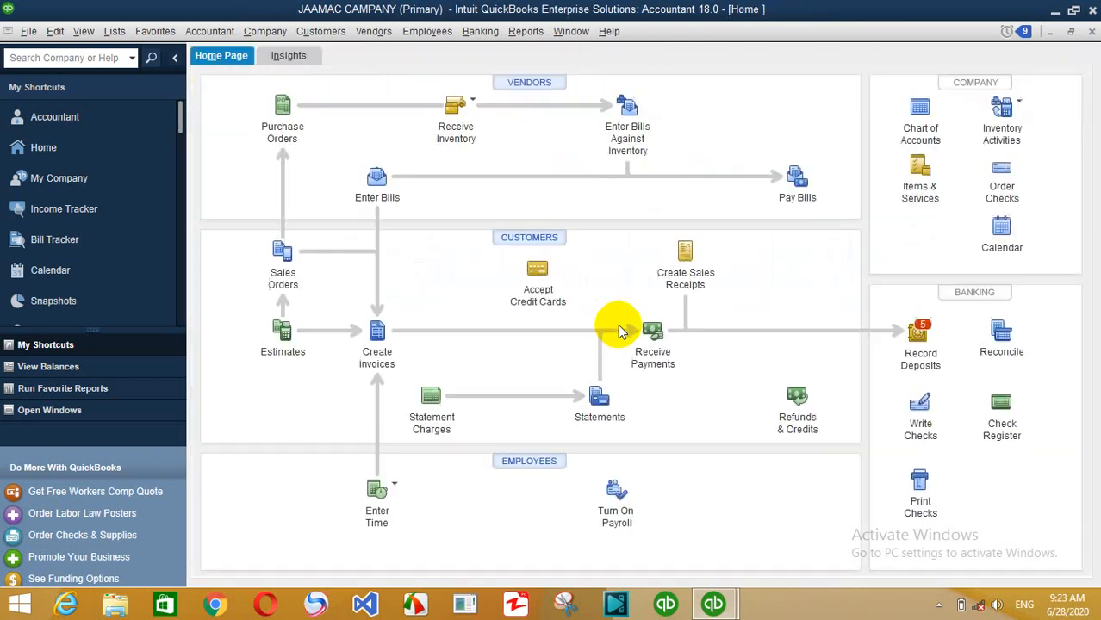
Start another check from ALL CASH, payable to al hudda, adding that name to the list as a new vendor
{"action": "left_click", "coordinate": [476, 31]}
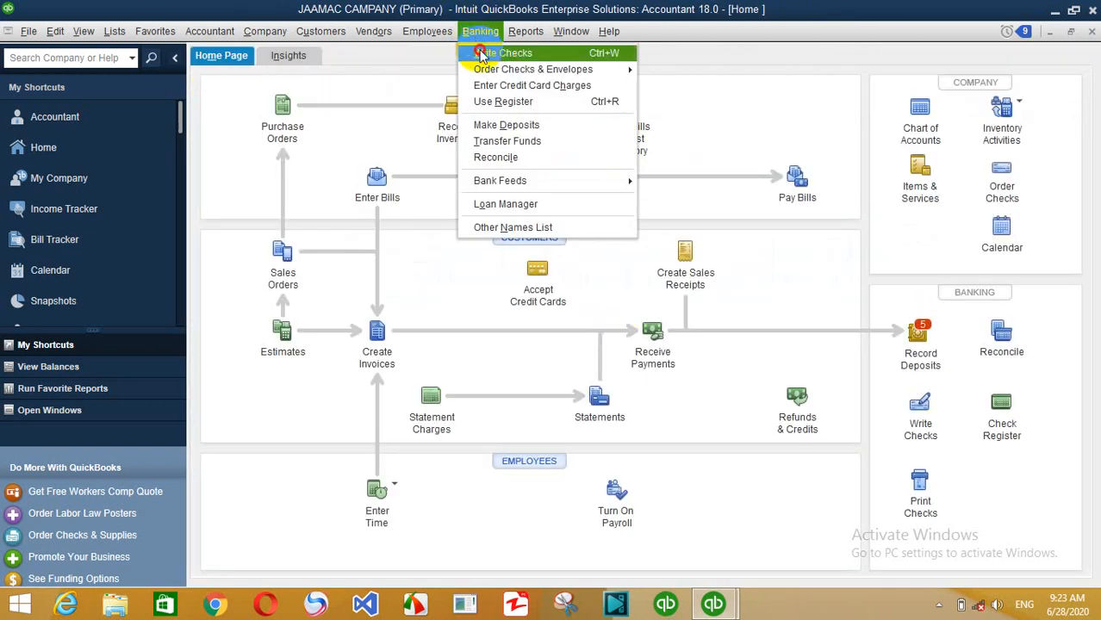
{"action": "left_click", "coordinate": [480, 53]}
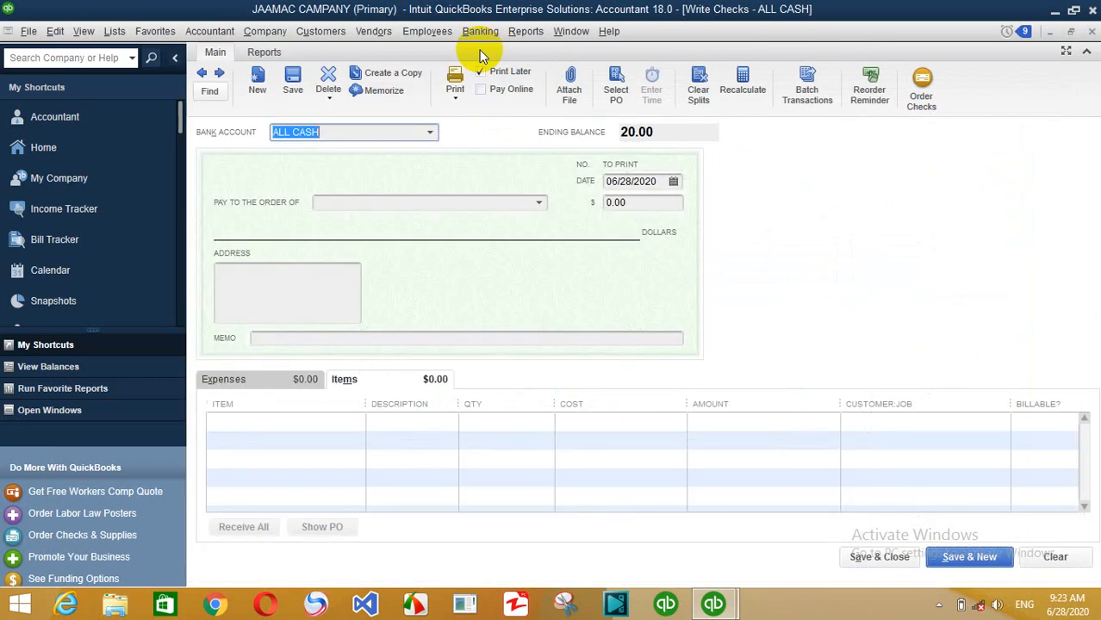
{"action": "left_click", "coordinate": [341, 202]}
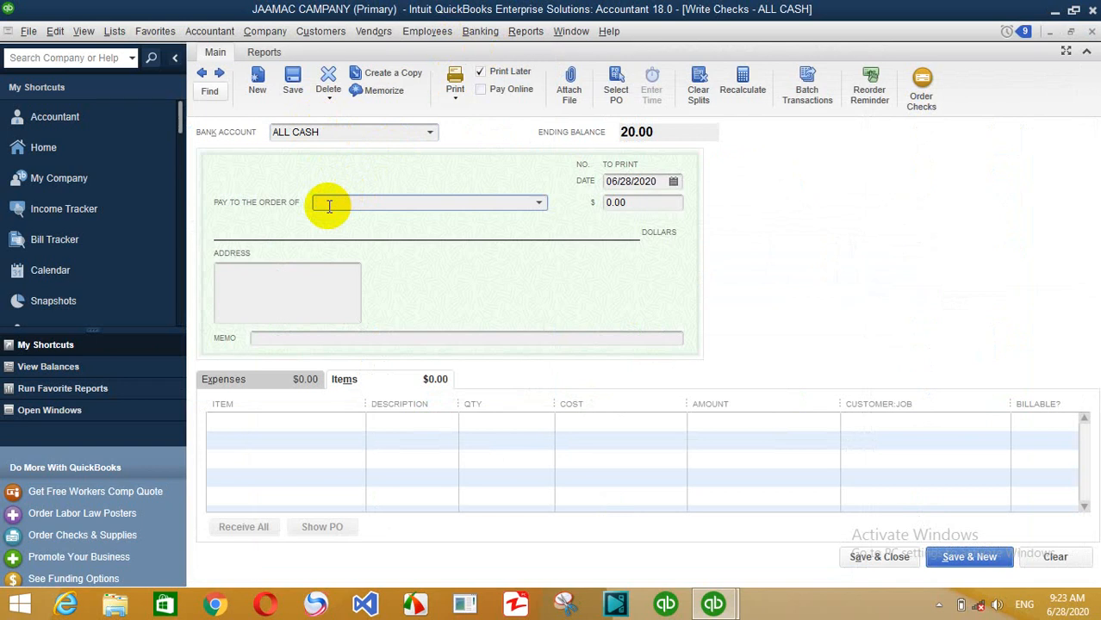
{"action": "type", "text": "al "}
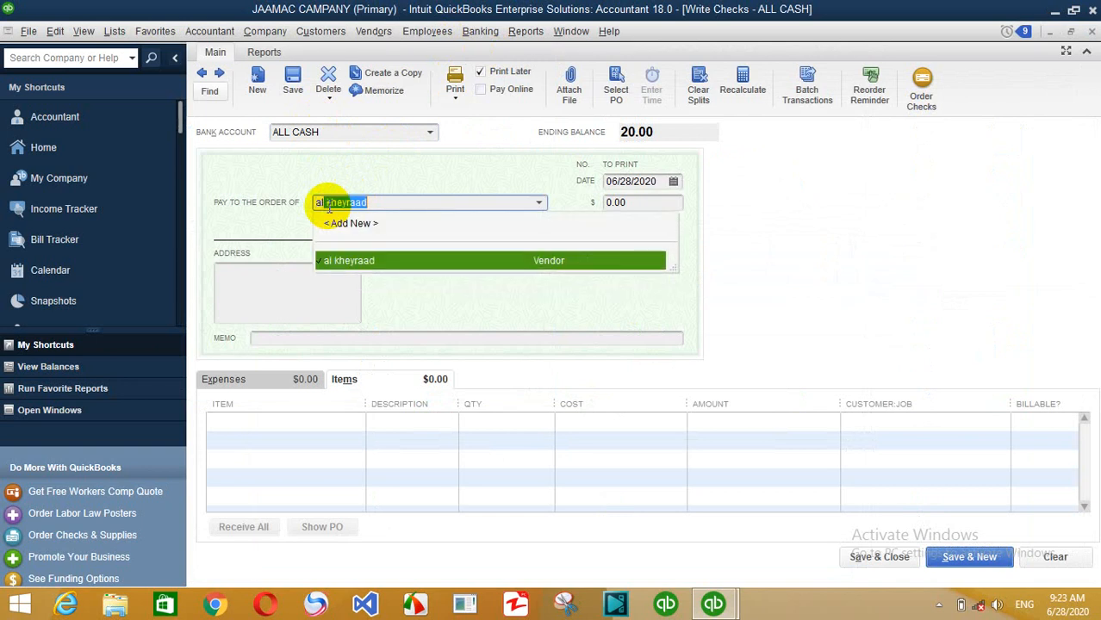
{"action": "type", "text": "huu"}
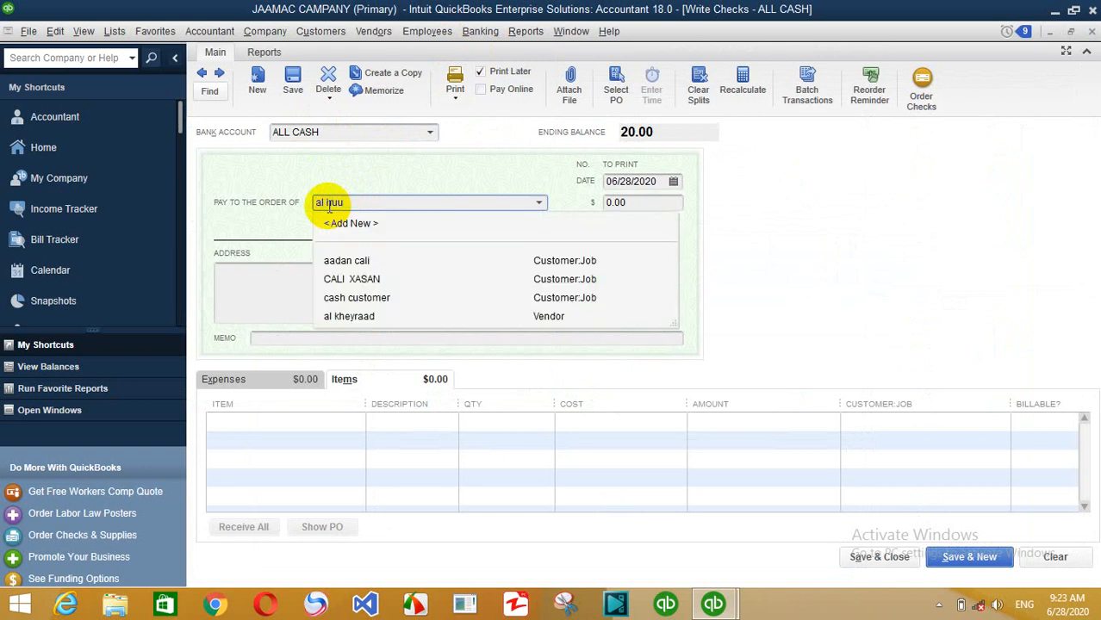
{"action": "key", "text": "BackSpace"}
{"action": "type", "text": "dda"}
{"action": "key", "text": "Tab"}
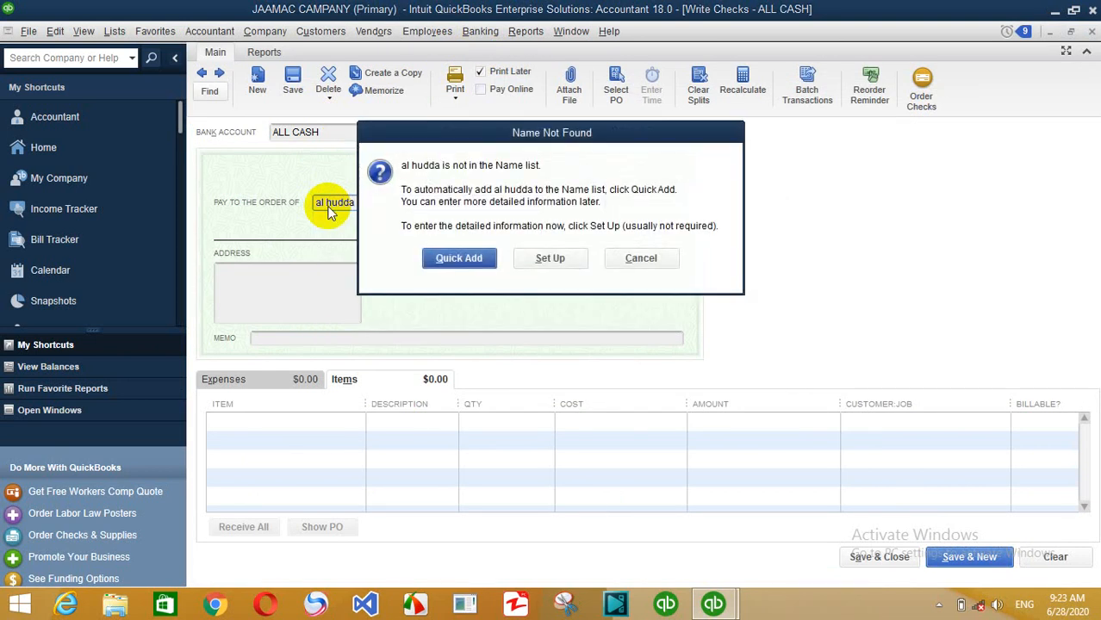
{"action": "left_click", "coordinate": [459, 260]}
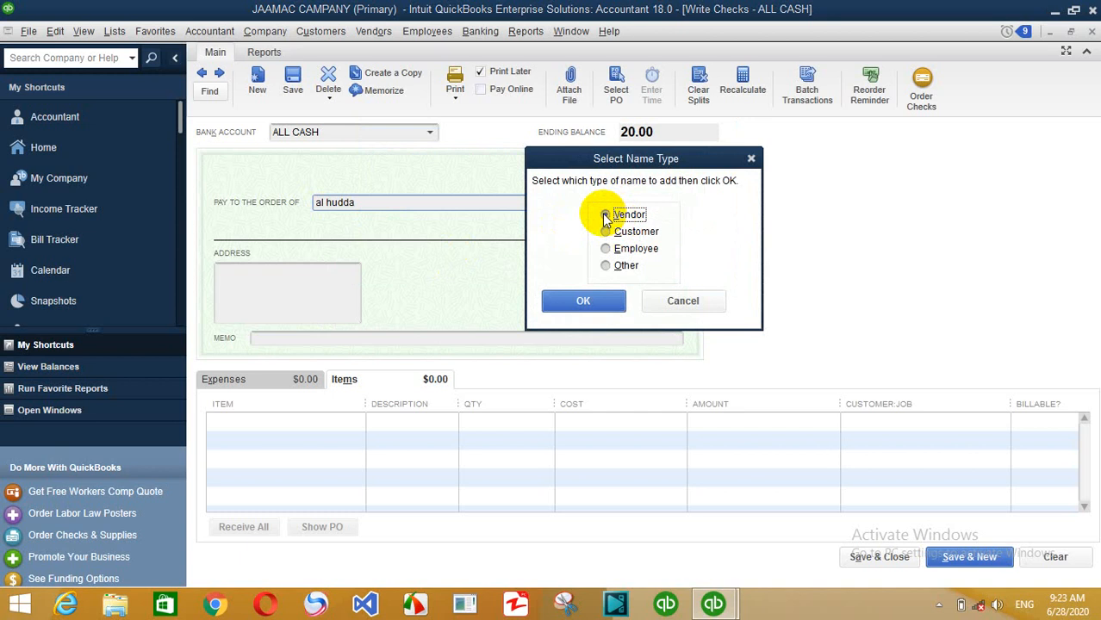
{"action": "left_click", "coordinate": [571, 292]}
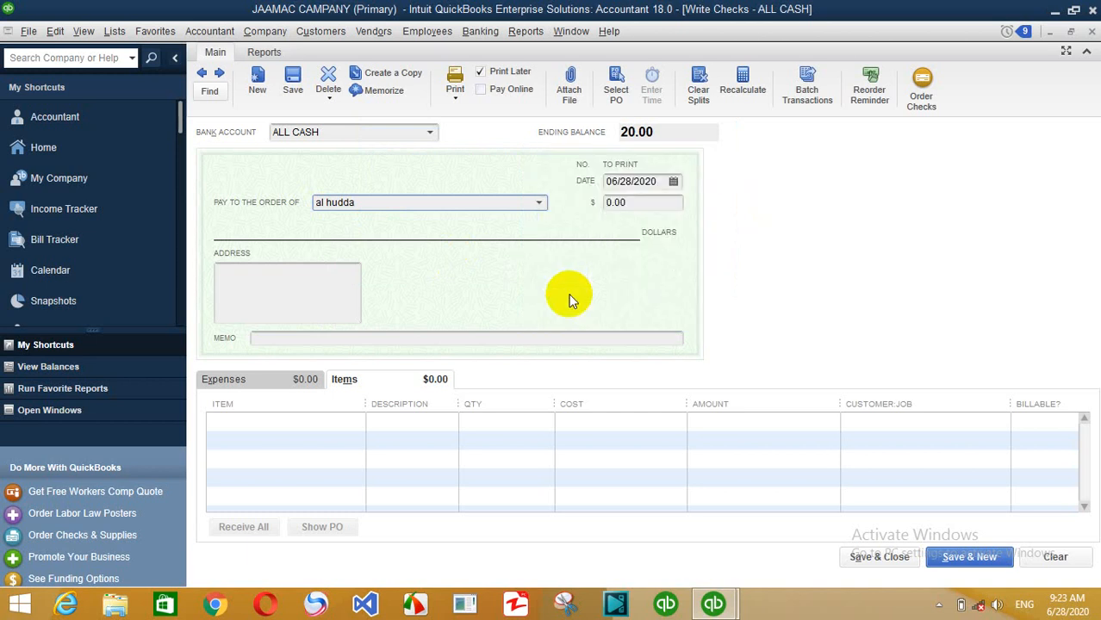
{"action": "left_click", "coordinate": [296, 415]}
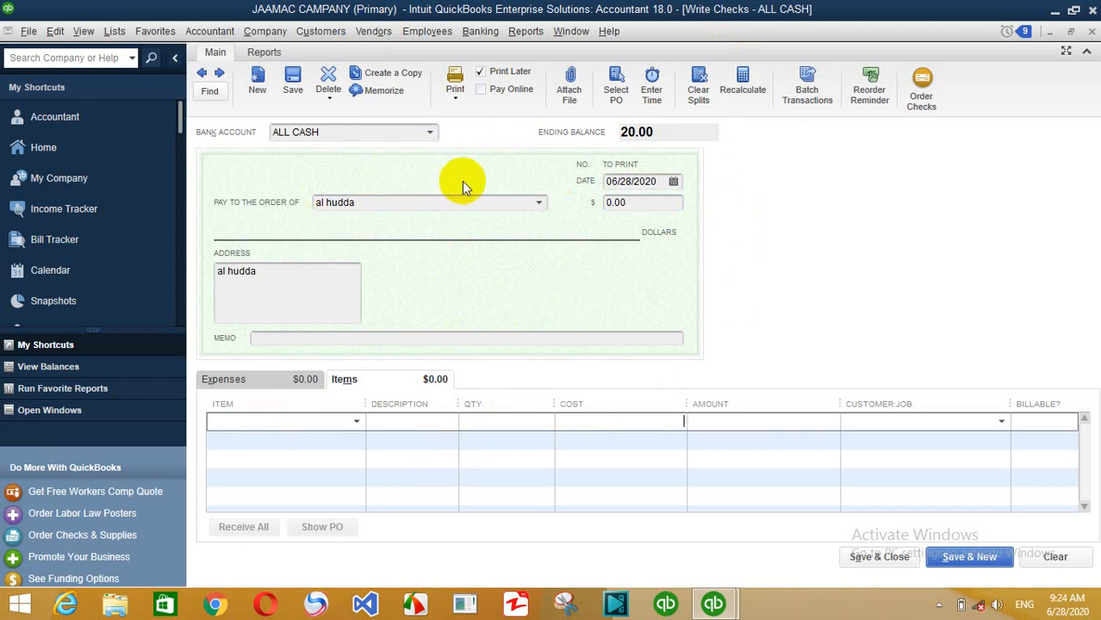
{"action": "key", "text": "Escape"}
{"action": "left_click", "coordinate": [551, 199]}
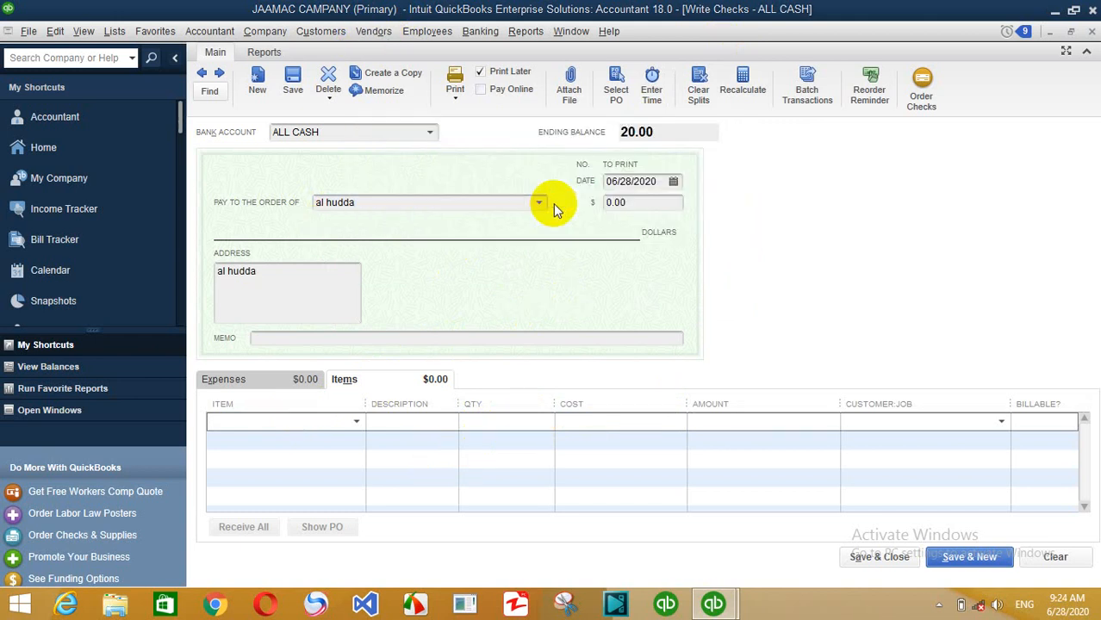